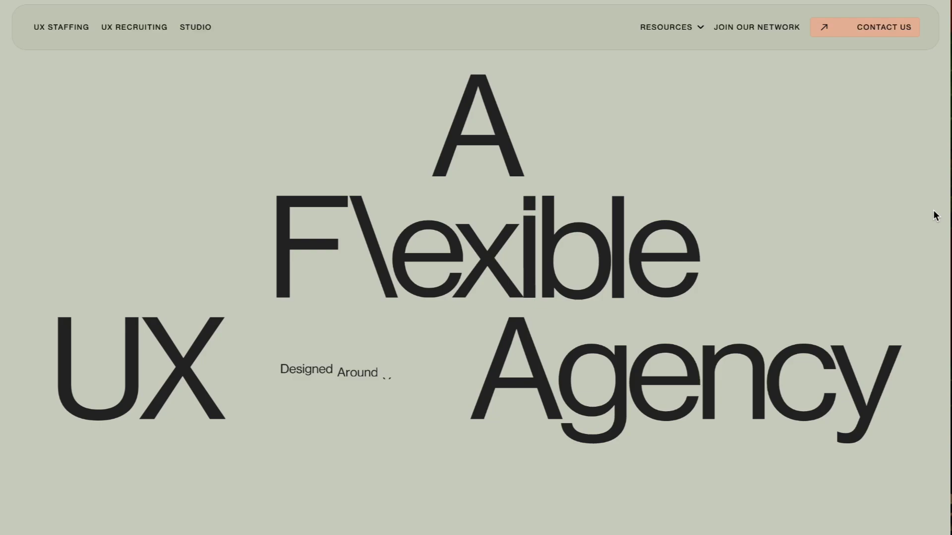
Scroll through the Academy UX site to view its cursor-following line-grid effect.
{"action": "scroll", "coordinate": [936, 216], "scroll_direction": "down", "scroll_amount": 15}
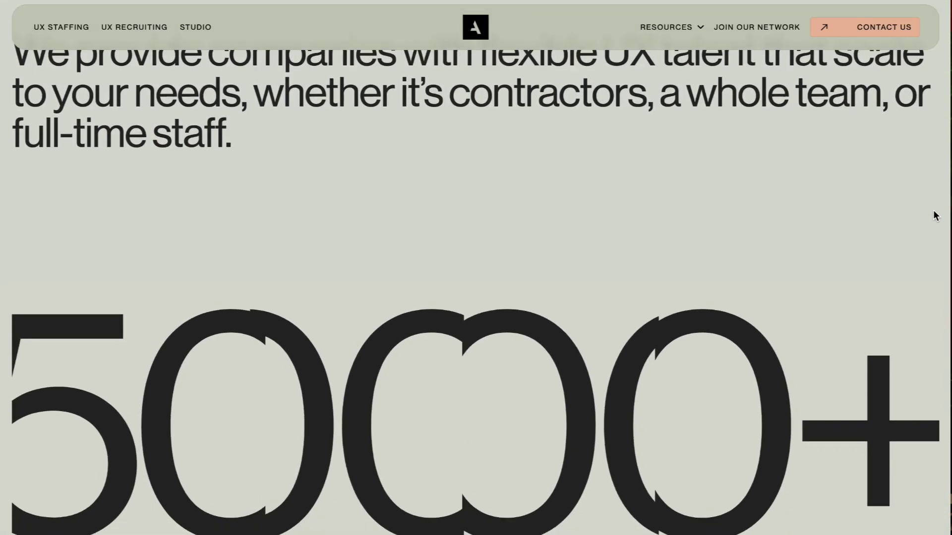
{"action": "scroll", "coordinate": [937, 216], "scroll_direction": "down", "scroll_amount": 8}
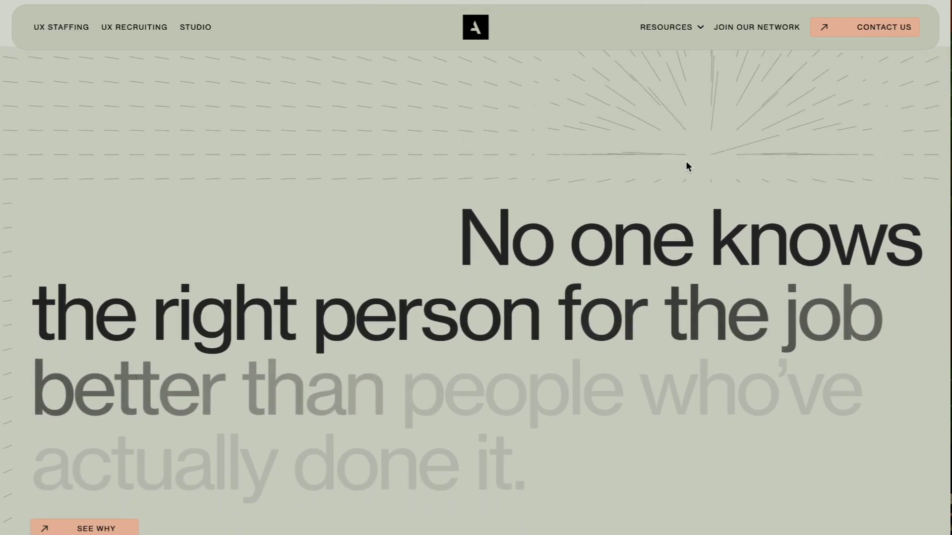
{"action": "scroll", "coordinate": [247, 471], "scroll_direction": "down", "scroll_amount": 1}
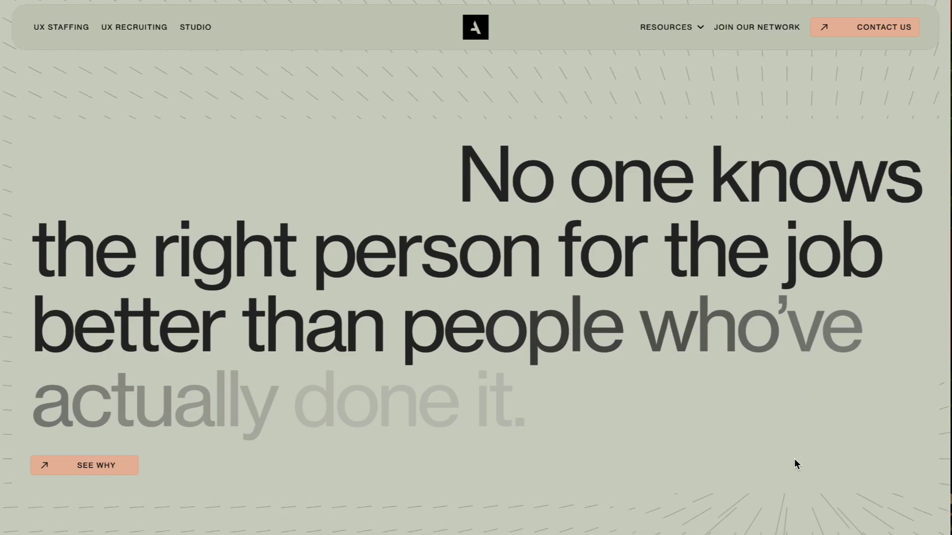
{"action": "scroll", "coordinate": [498, 528], "scroll_direction": "down", "scroll_amount": 20}
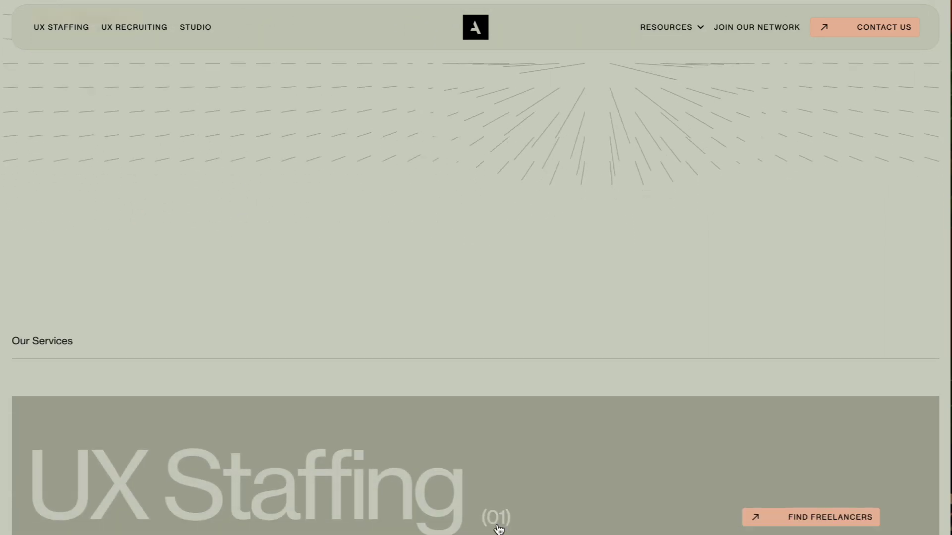
{"action": "scroll", "coordinate": [499, 530], "scroll_direction": "down", "scroll_amount": 20}
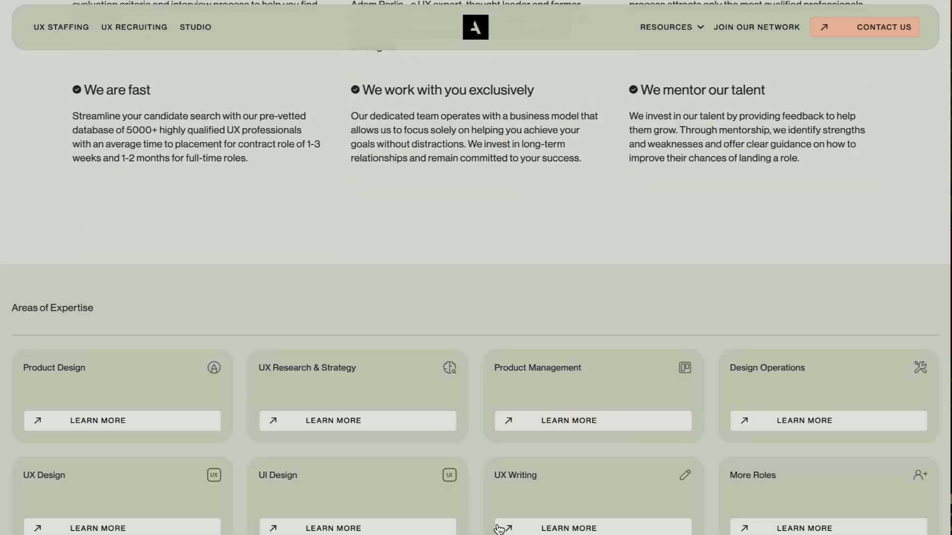
{"action": "scroll", "coordinate": [499, 529], "scroll_direction": "down", "scroll_amount": 20}
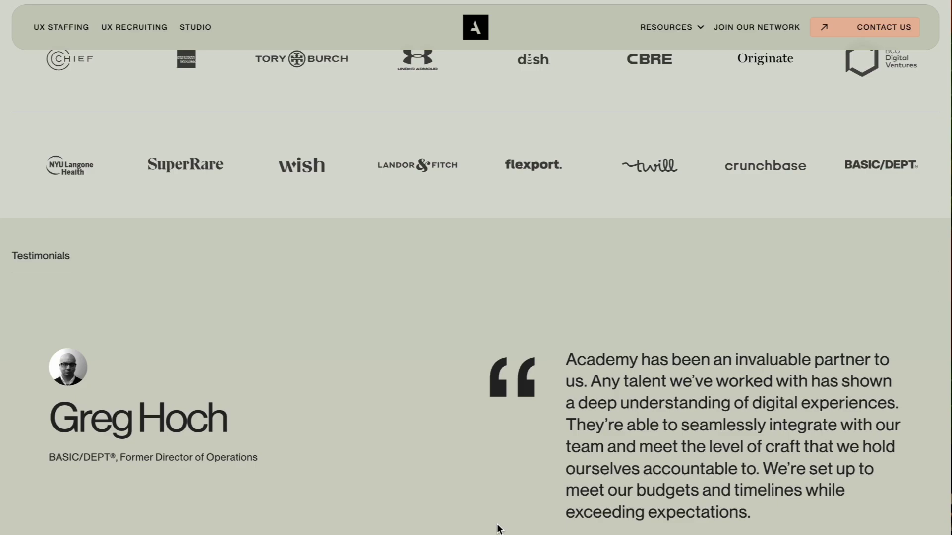
{"action": "scroll", "coordinate": [498, 529], "scroll_direction": "down", "scroll_amount": 20}
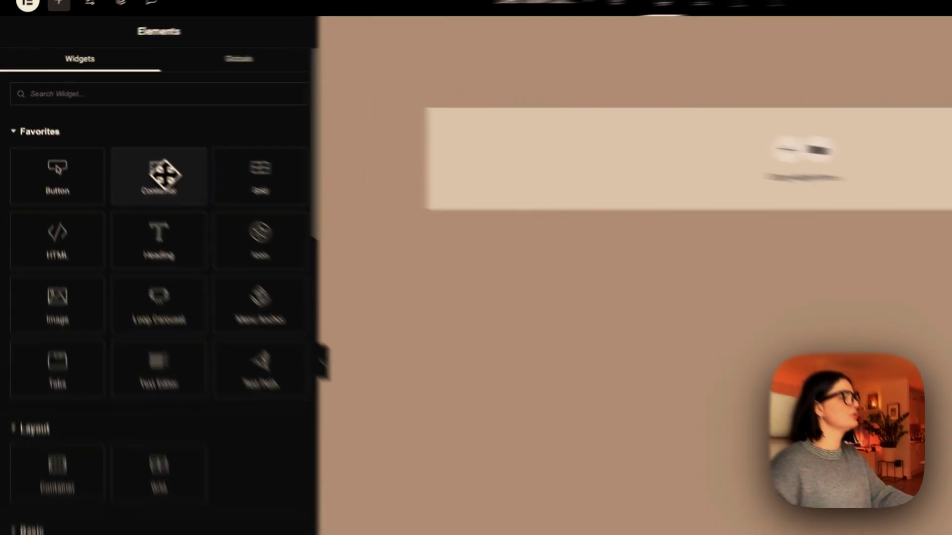
Add a full-width container with a 100 vh minimum height and zero gaps.
{"action": "left_click", "coordinate": [122, 146]}
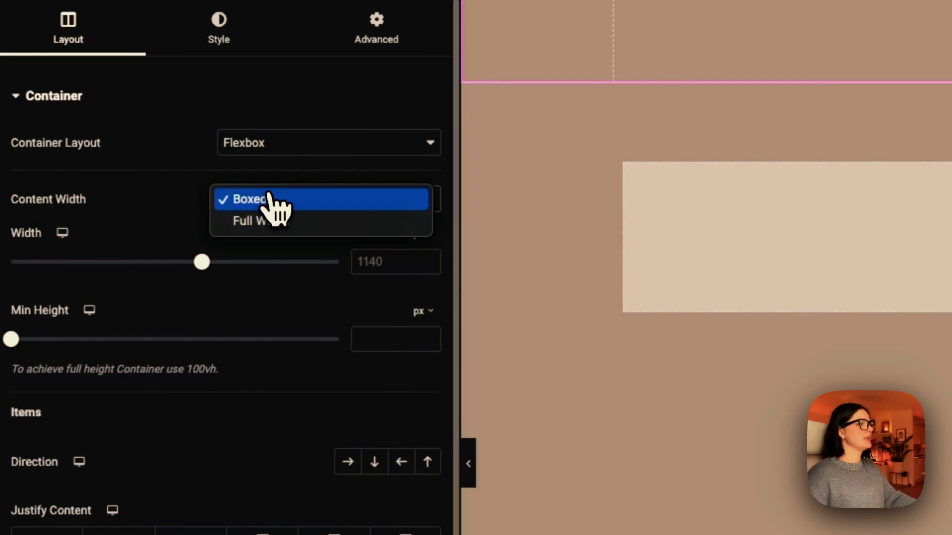
{"action": "left_click", "coordinate": [196, 229]}
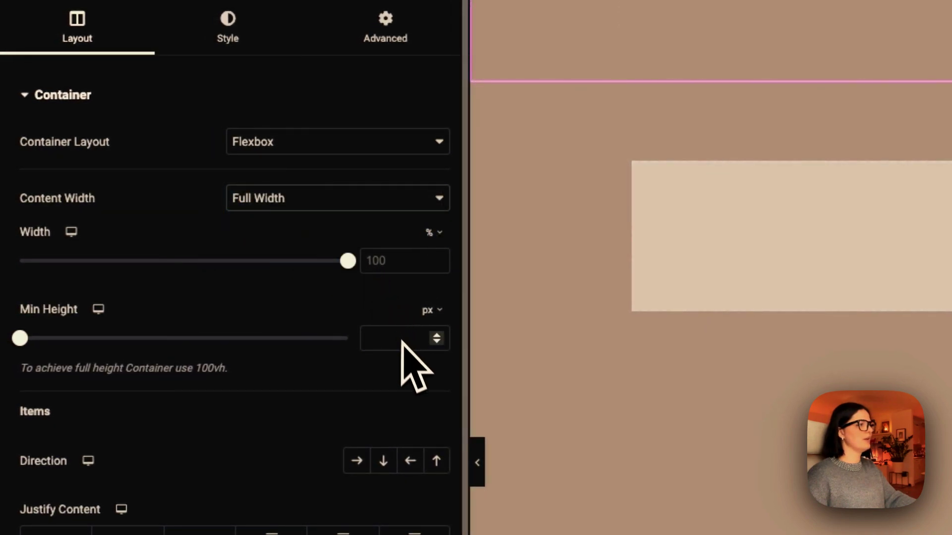
{"action": "left_click", "coordinate": [427, 398]}
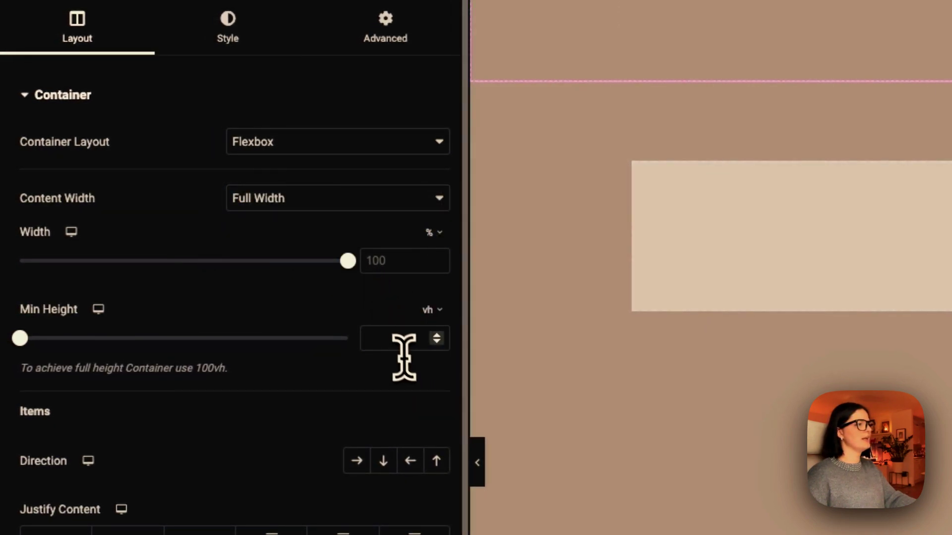
{"action": "left_click", "coordinate": [398, 340]}
{"action": "type", "text": "100"}
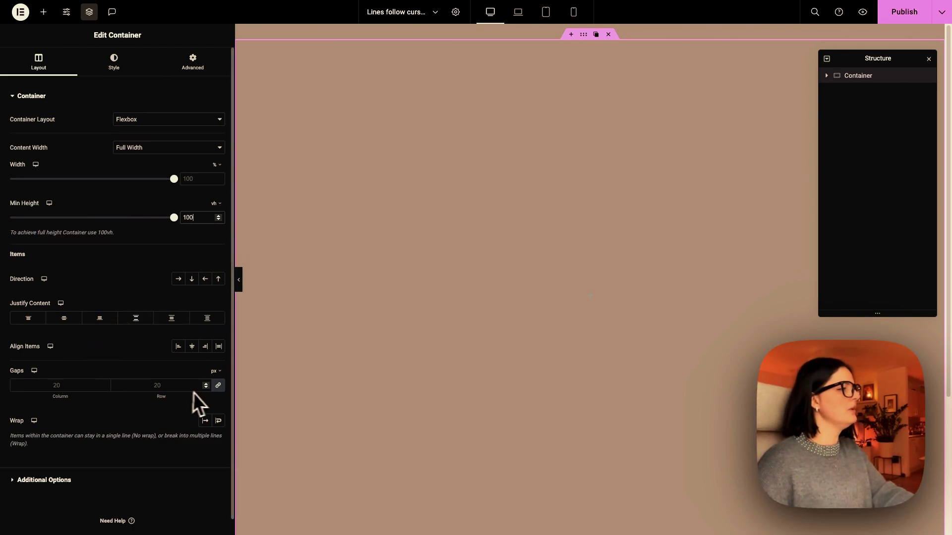
{"action": "left_click", "coordinate": [218, 385]}
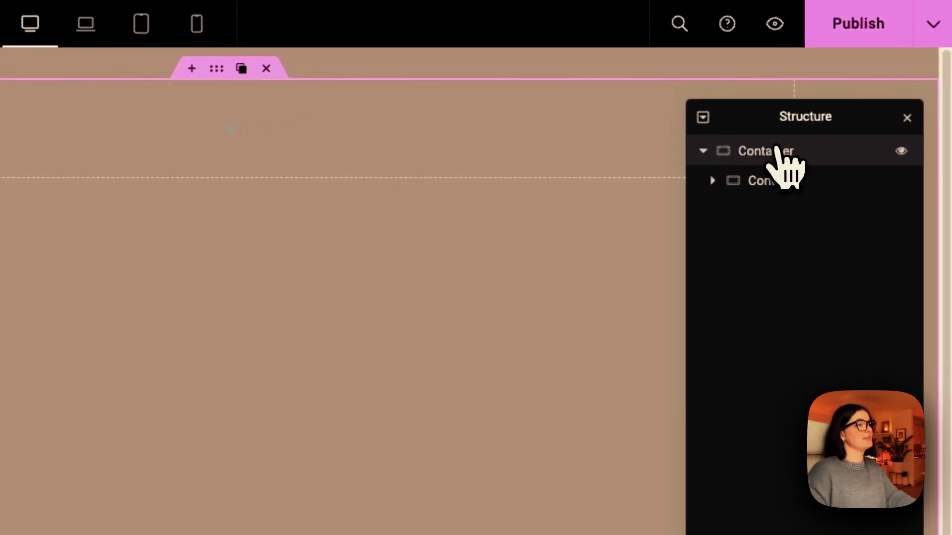
Make the inner container full width, about 65 vh tall, with its content and itself centred.
{"action": "left_click", "coordinate": [775, 183]}
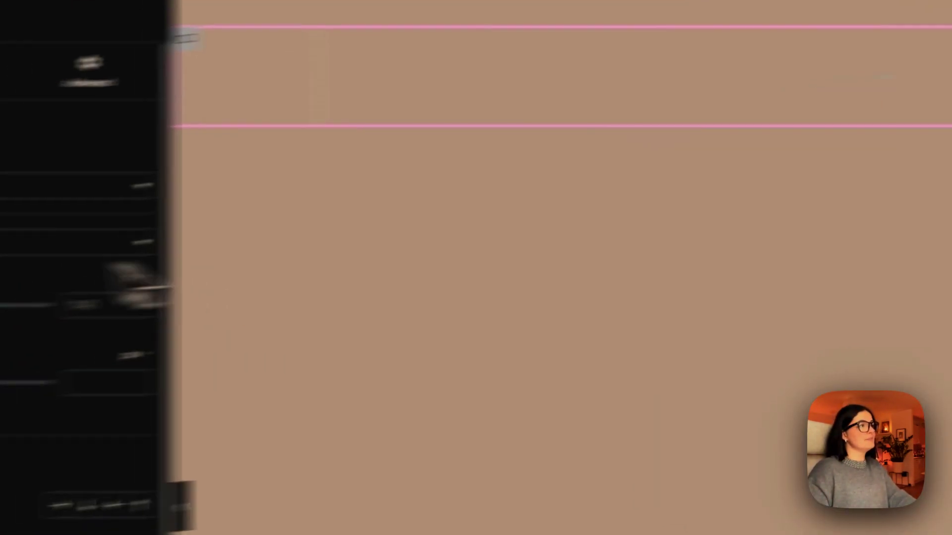
{"action": "left_click", "coordinate": [238, 223]}
{"action": "left_click", "coordinate": [242, 232]}
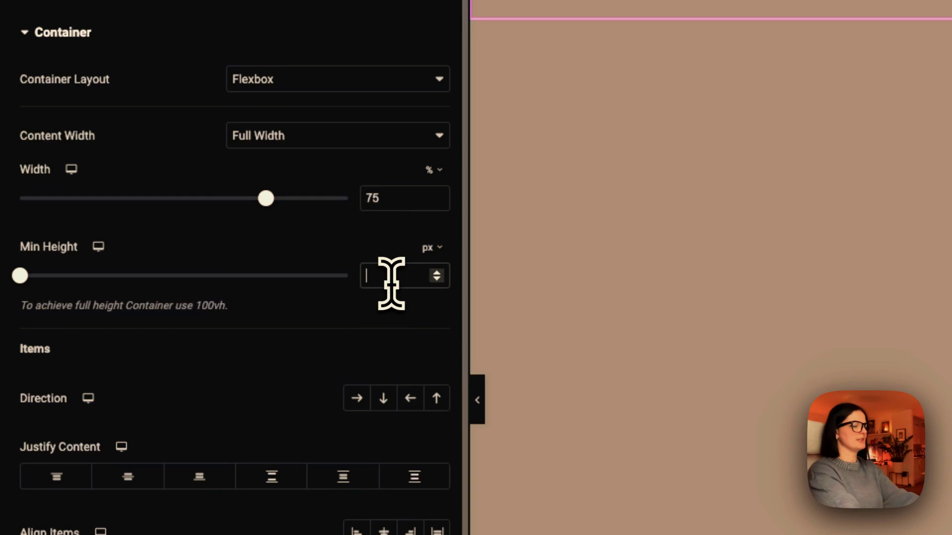
{"action": "type", "text": "65"}
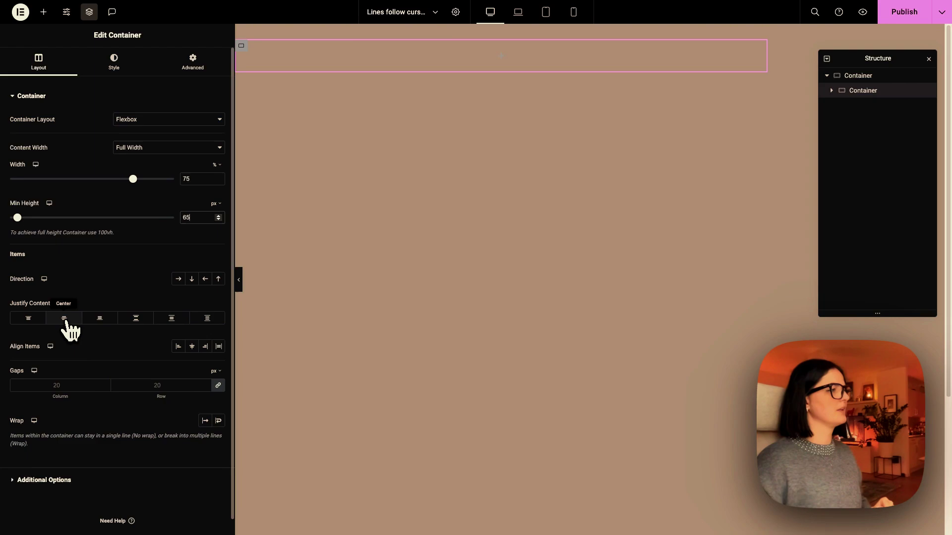
{"action": "left_click", "coordinate": [65, 320]}
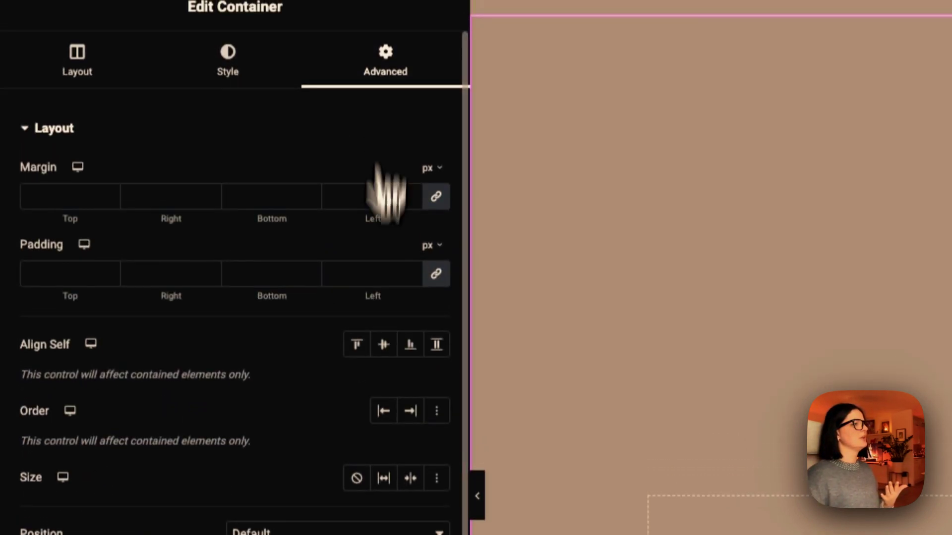
{"action": "left_click", "coordinate": [383, 360]}
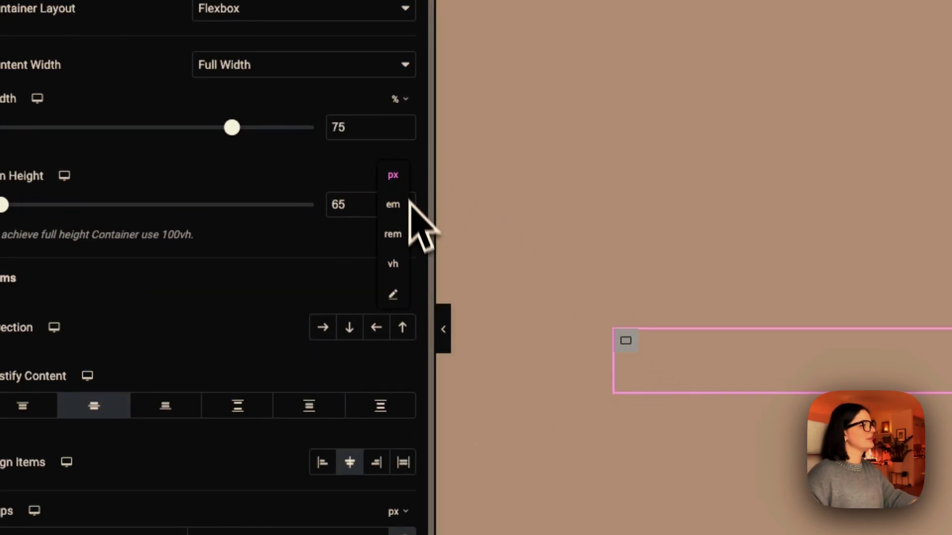
{"action": "left_click", "coordinate": [393, 264]}
{"action": "left_click_drag", "start_coordinate": [4, 204], "coordinate": [118, 205]}
{"action": "left_click_drag", "start_coordinate": [148, 135], "coordinate": [230, 134]}
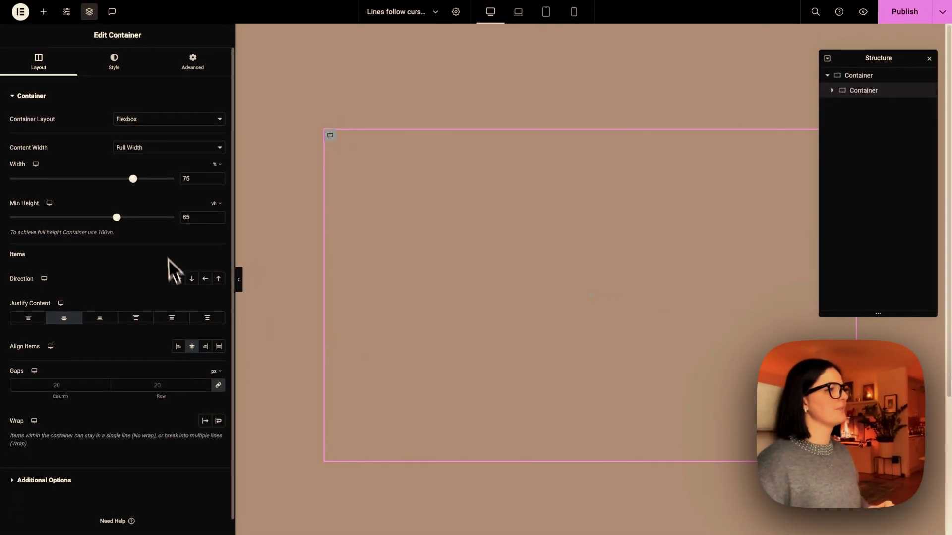
Give the inner container 30 px padding and a solid 1 px border.
{"action": "left_click", "coordinate": [193, 64]}
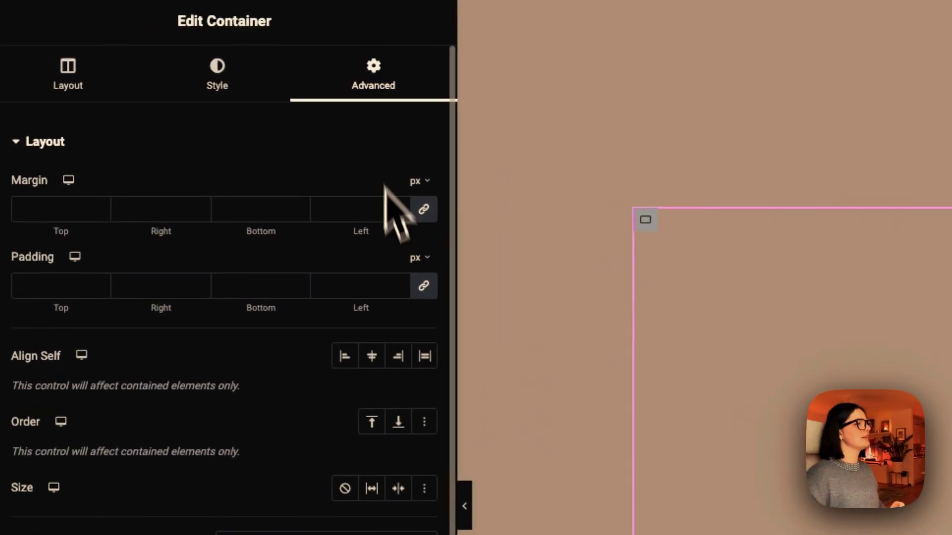
{"action": "left_click", "coordinate": [342, 284]}
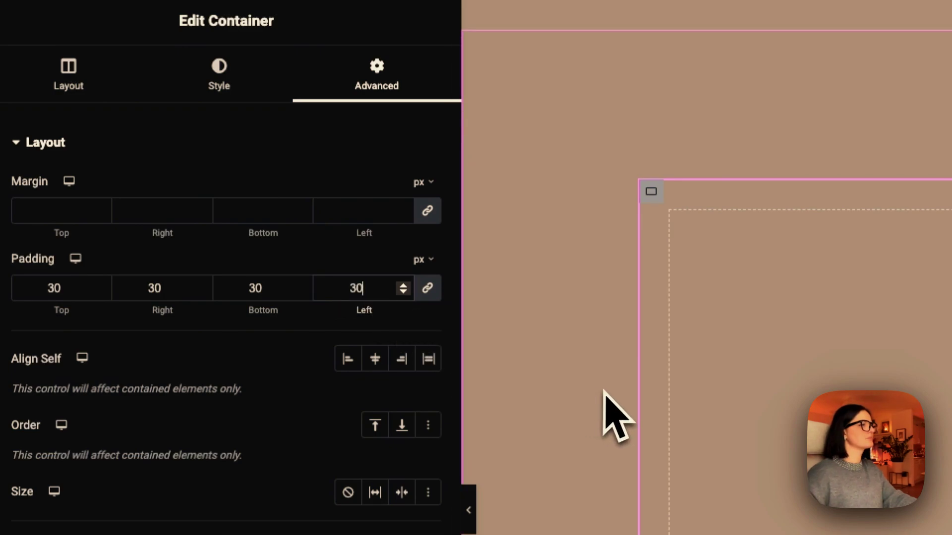
{"action": "left_click", "coordinate": [218, 75]}
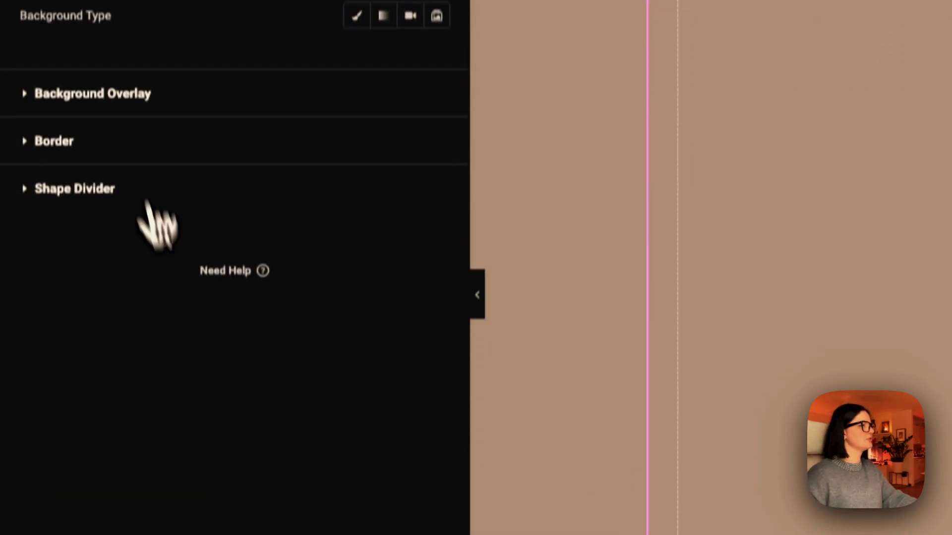
{"action": "left_click", "coordinate": [149, 141]}
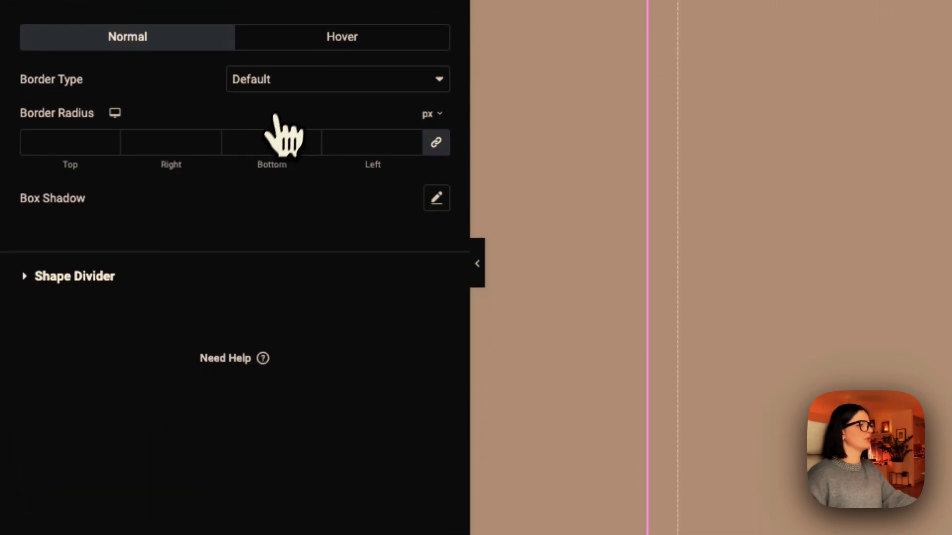
{"action": "left_click", "coordinate": [295, 80]}
{"action": "left_click", "coordinate": [295, 124]}
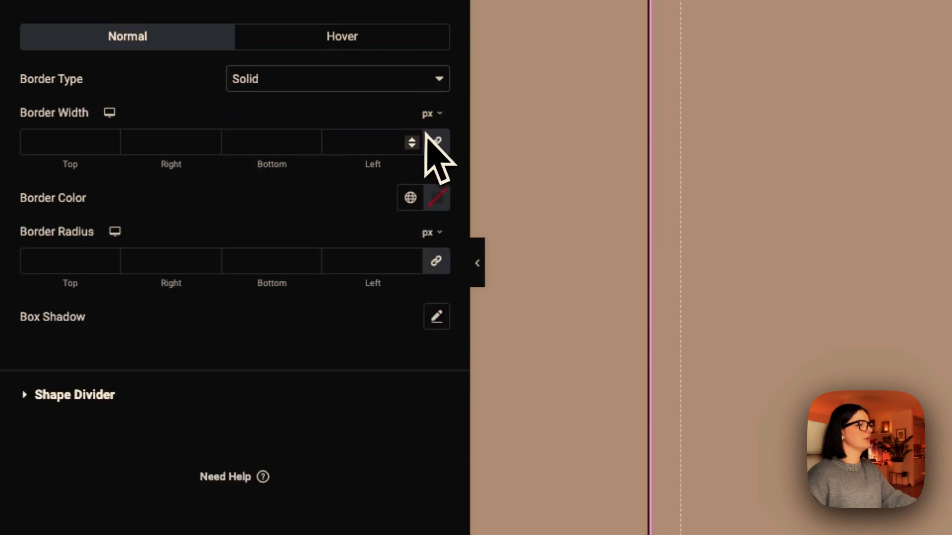
{"action": "left_click", "coordinate": [412, 140]}
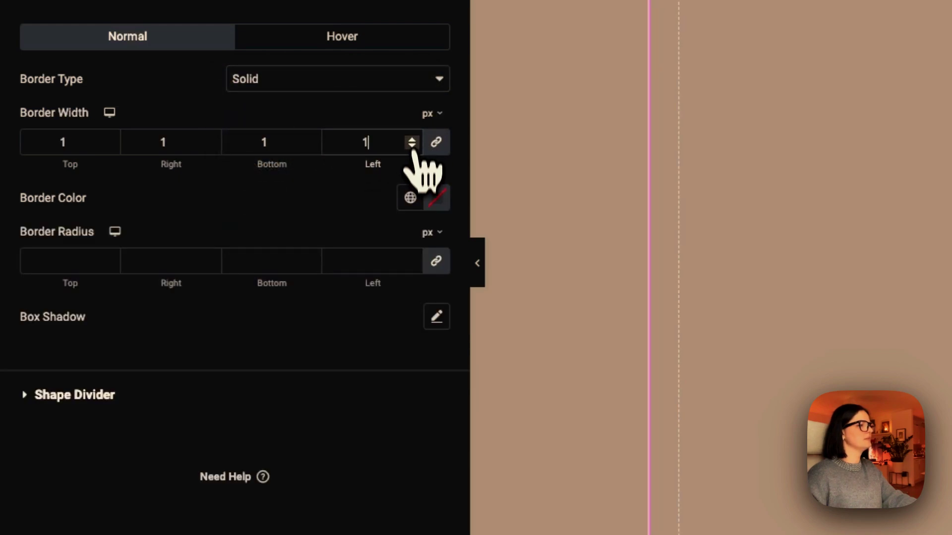
Colour the border with the global 'gray transp' colour and preview the canvas.
{"action": "left_click", "coordinate": [410, 200]}
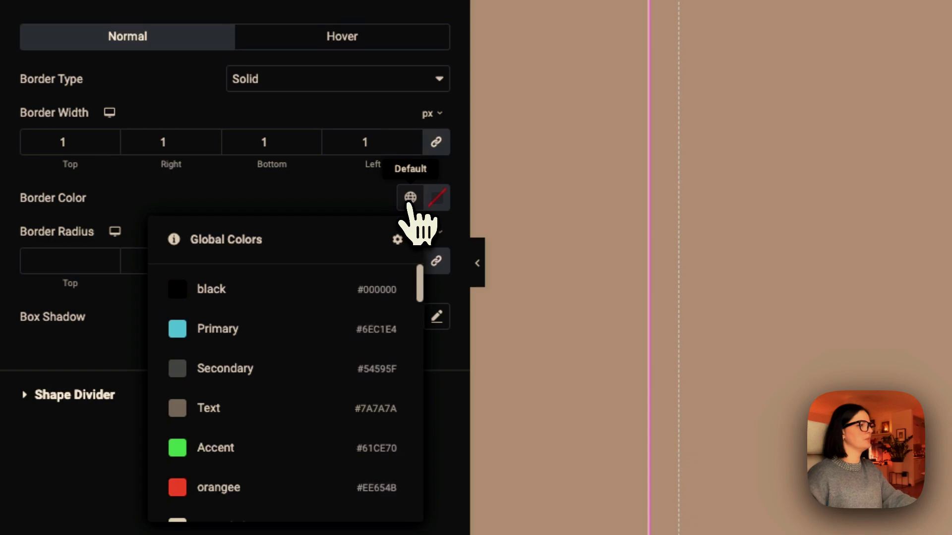
{"action": "scroll", "coordinate": [254, 478], "scroll_direction": "down", "scroll_amount": 10}
{"action": "scroll", "coordinate": [248, 471], "scroll_direction": "down", "scroll_amount": 4}
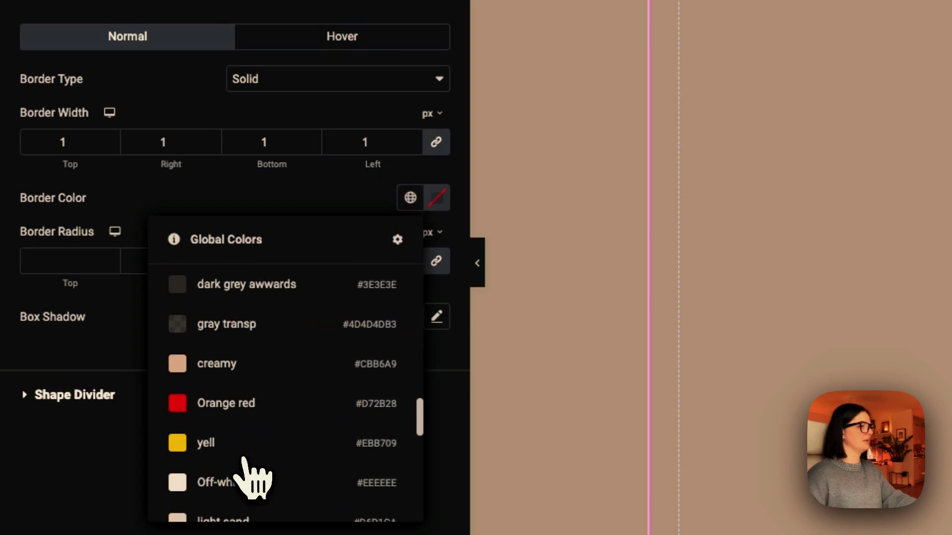
{"action": "scroll", "coordinate": [254, 464], "scroll_direction": "up", "scroll_amount": 2}
{"action": "left_click", "coordinate": [246, 378]}
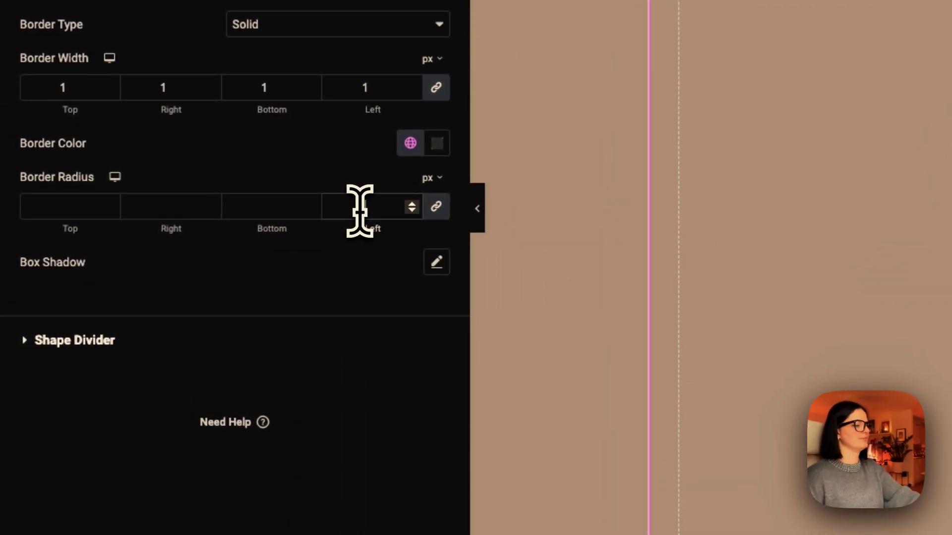
{"action": "left_click", "coordinate": [477, 223]}
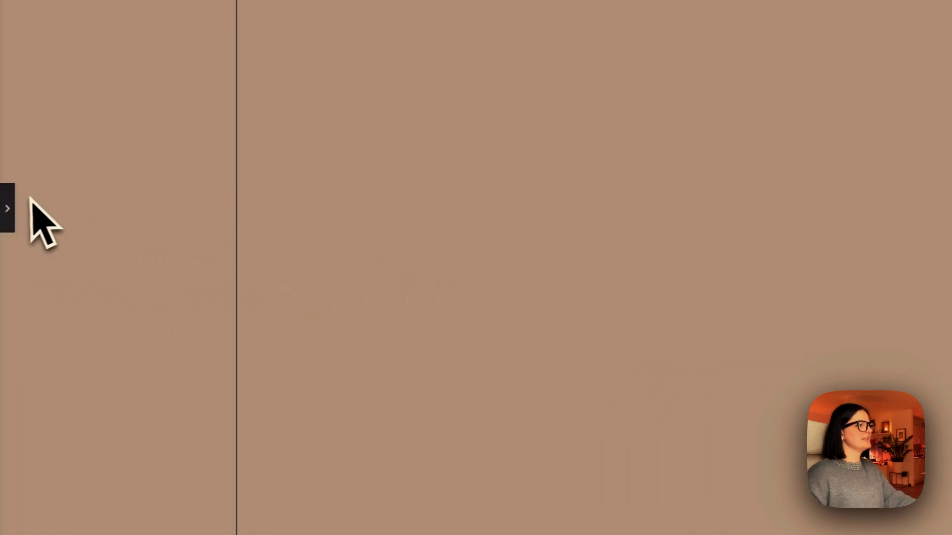
{"action": "left_click", "coordinate": [7, 208]}
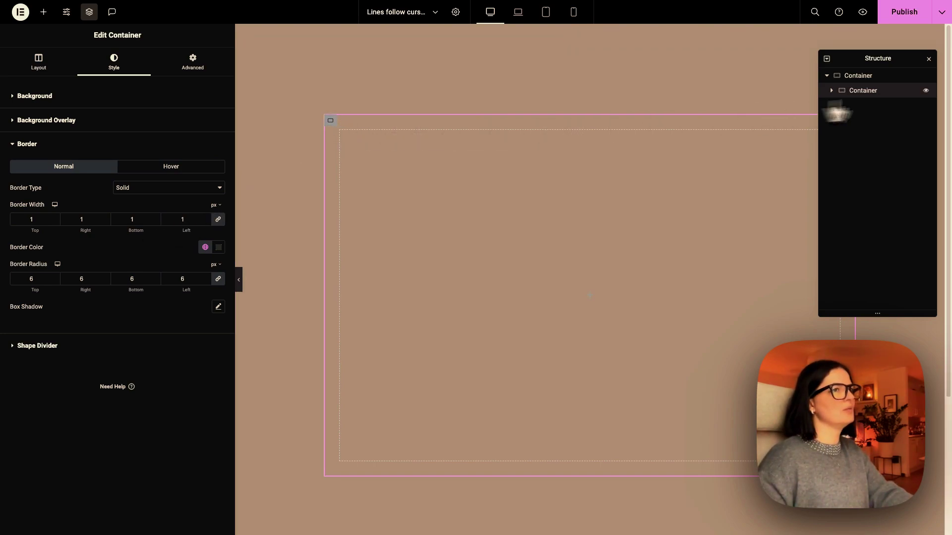
Copy the inner container and paste a new empty container nested inside the structure.
{"action": "right_click", "coordinate": [873, 91]}
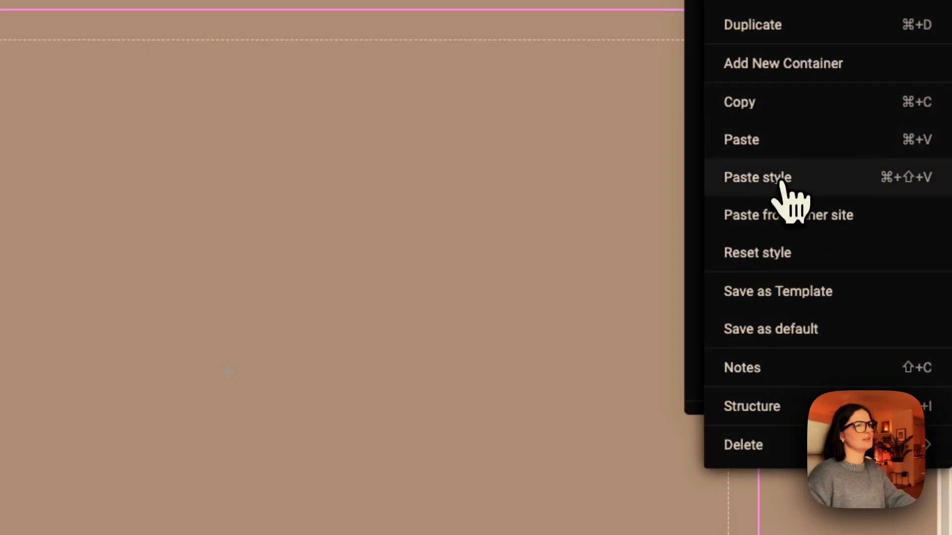
{"action": "left_click", "coordinate": [784, 27]}
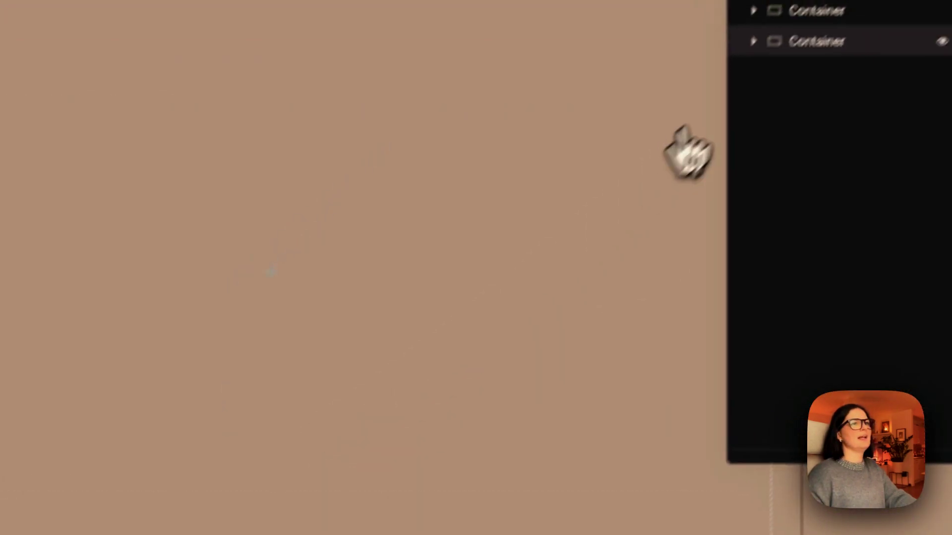
{"action": "right_click", "coordinate": [756, 85]}
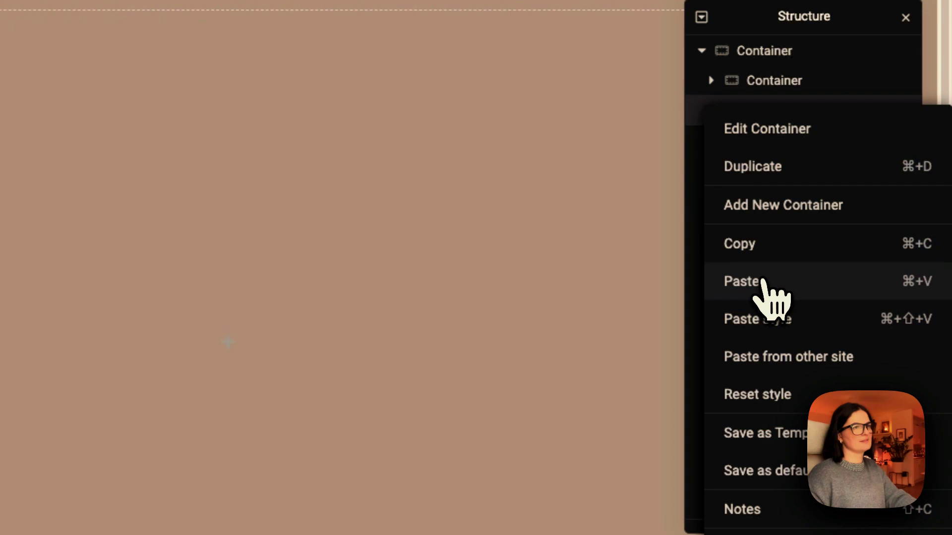
{"action": "left_click", "coordinate": [761, 281]}
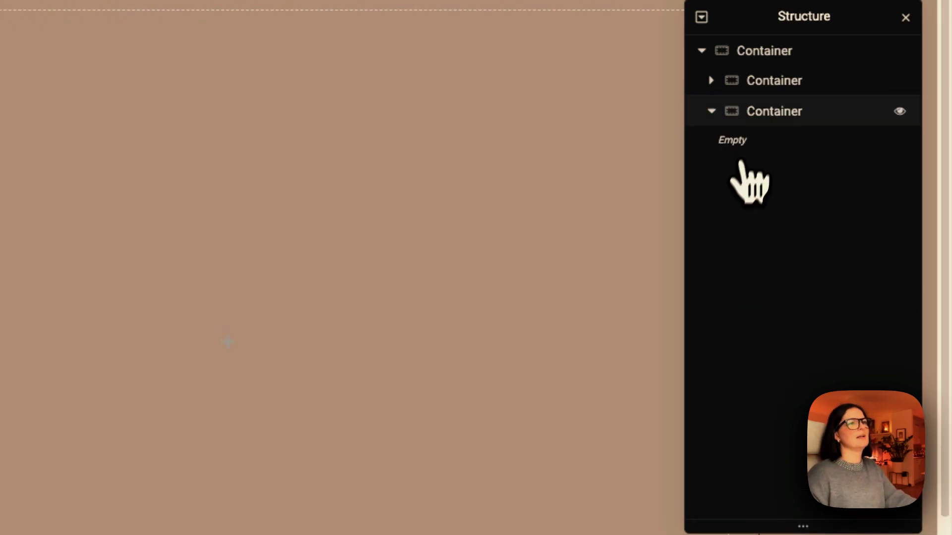
{"action": "right_click", "coordinate": [755, 113]}
{"action": "left_click", "coordinate": [749, 290]}
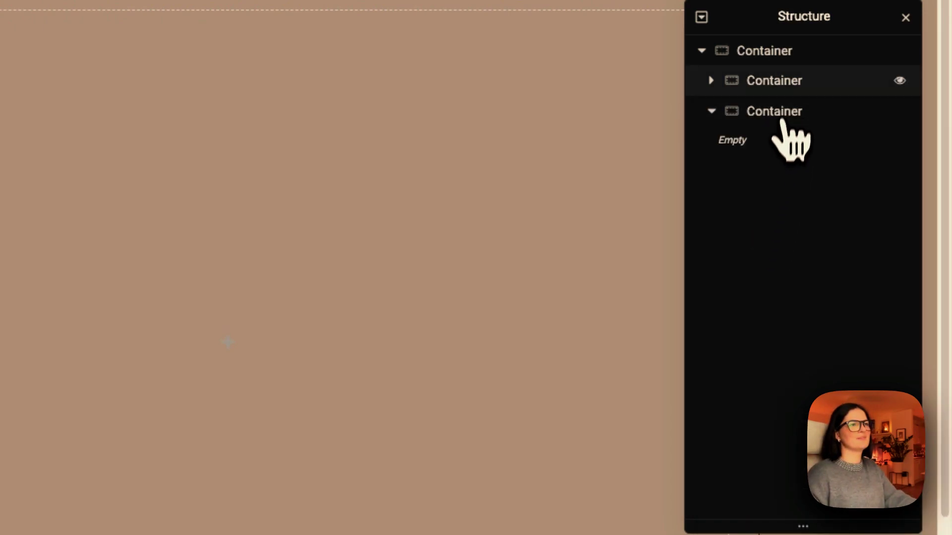
{"action": "right_click", "coordinate": [783, 82]}
{"action": "left_click", "coordinate": [770, 270]}
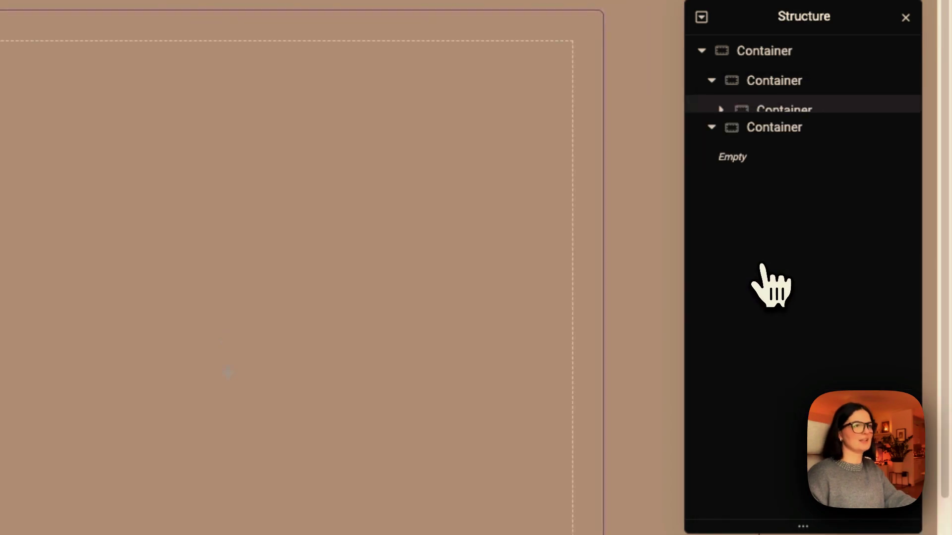
{"action": "right_click", "coordinate": [769, 148]}
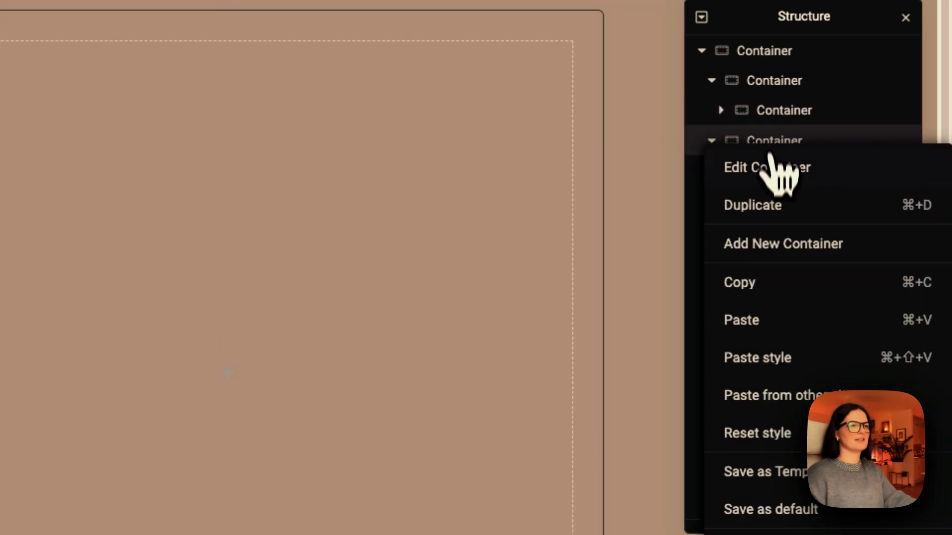
{"action": "left_click", "coordinate": [758, 419]}
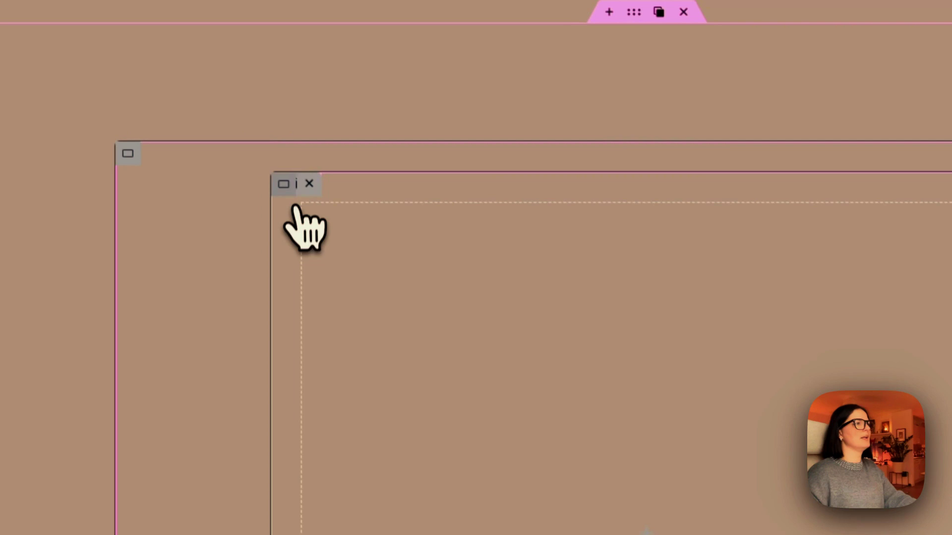
Set the nested container's width to 100% and preview it on the canvas.
{"action": "left_click", "coordinate": [197, 132]}
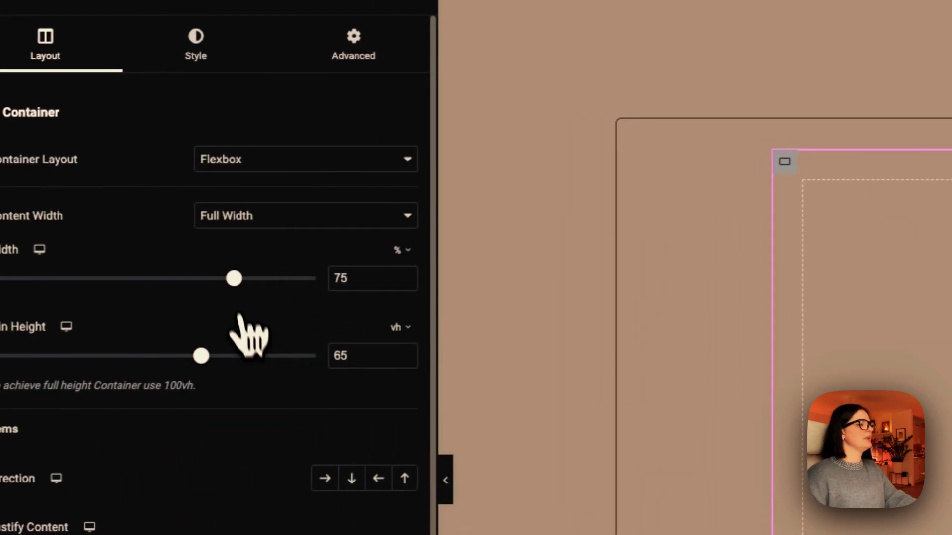
{"action": "left_click_drag", "start_coordinate": [154, 283], "coordinate": [252, 284]}
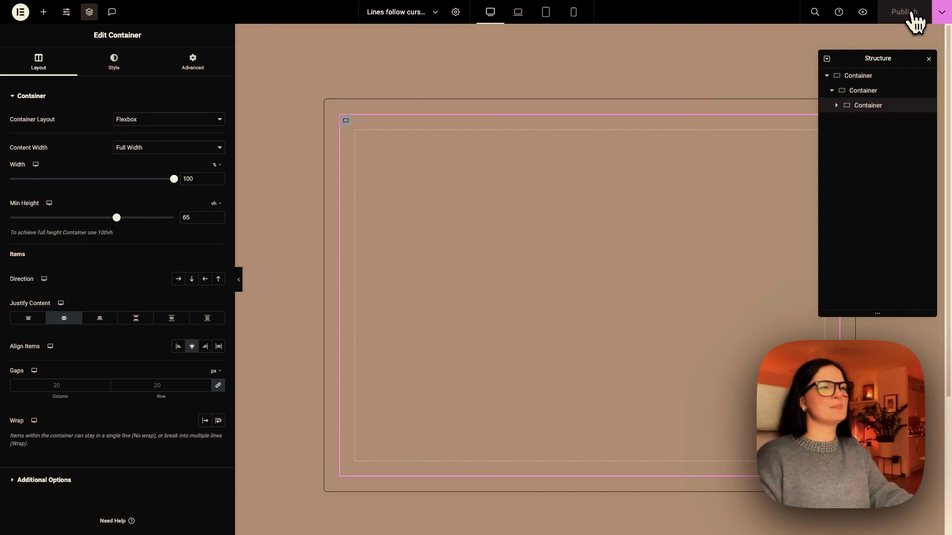
{"action": "left_click", "coordinate": [239, 280]}
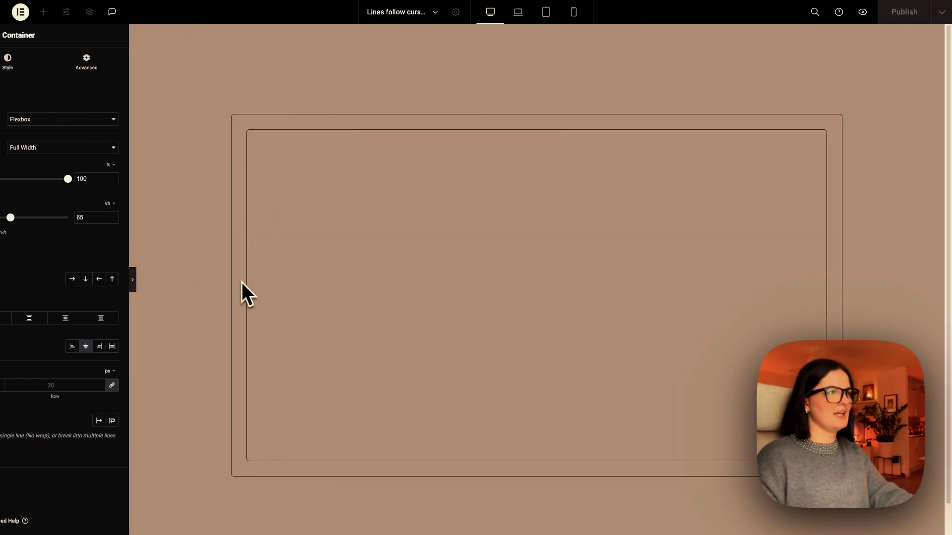
{"action": "left_click", "coordinate": [331, 106]}
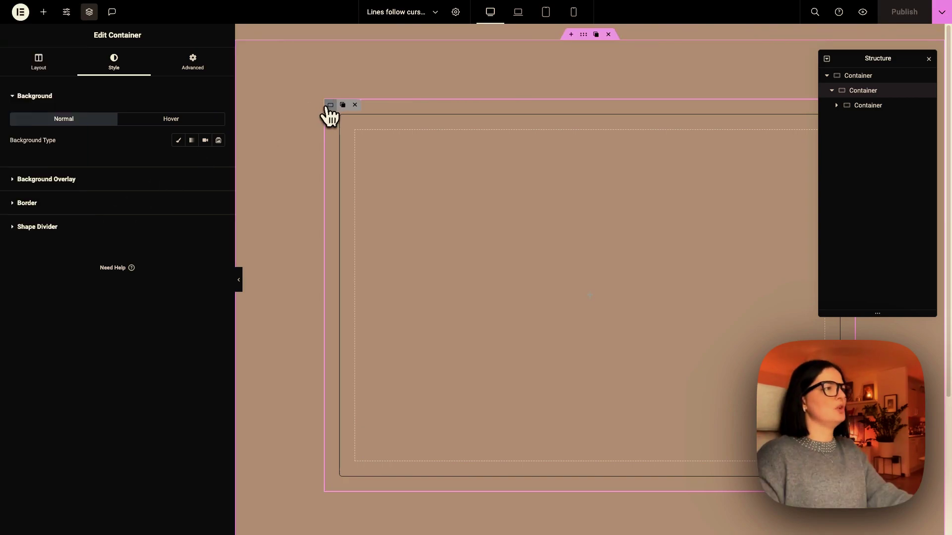
Paste the prepared .navi and .cont:hover rules into the container's Custom CSS.
{"action": "left_click", "coordinate": [190, 68]}
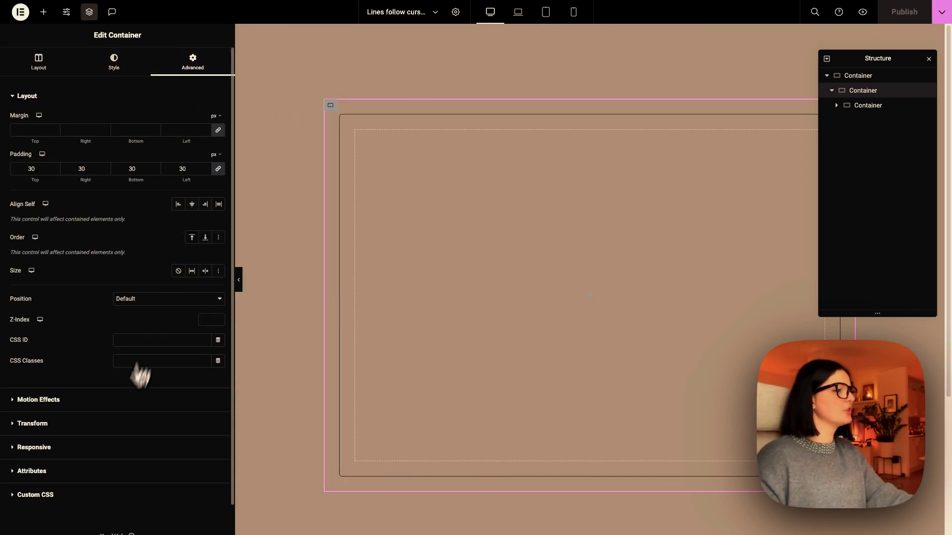
{"action": "scroll", "coordinate": [140, 377], "scroll_direction": "down", "scroll_amount": 2}
{"action": "left_click", "coordinate": [42, 466]}
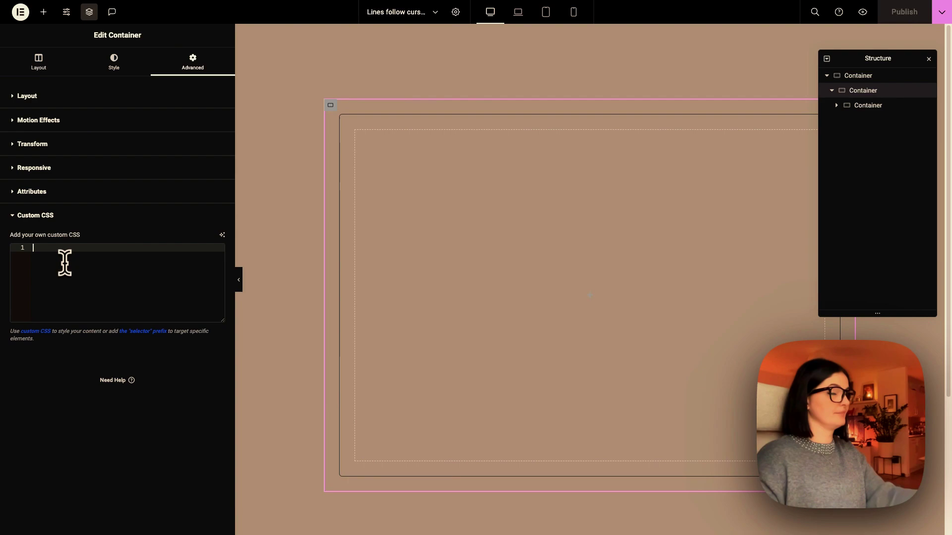
{"action": "type", "text": ".navi {    /*background: rgba( 255, 255, 255, .08 );*/    /*box-shadow: 0 8px 32px 0 rgba( 31, 38, 135, 0.37 );*/    backdrop-filter: blur( 6px );    -webkit-backdrop-filter: blur( 6px );    background-color: rgba(255, 255, 255, .09);   }    .cont:hover {       background: rgba( 211, 249, 120, 0.65 ); box-shadow: 0 8px 32px 0 rgba( 31, 38, 135, 0.37 ); backdrop-filter: blur( 1px ); -webkit-backdrop-filter: blur( 1px ); border-radius: 10px; border: 1px solid rgba( 255, 255, 255, 0.18 ); transition: all .8s ease-out;     }"}
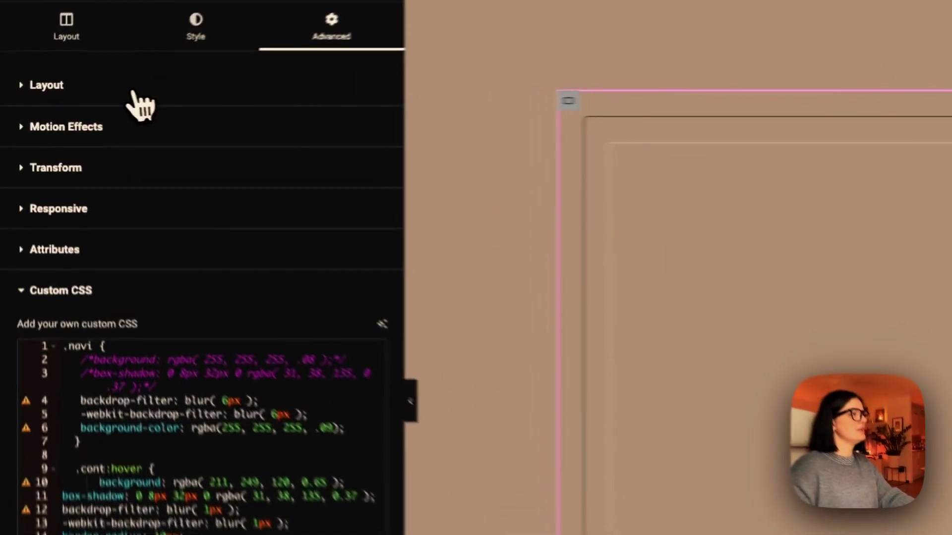
Enter 'navi conti' in the container's CSS Classes field.
{"action": "left_click", "coordinate": [74, 97]}
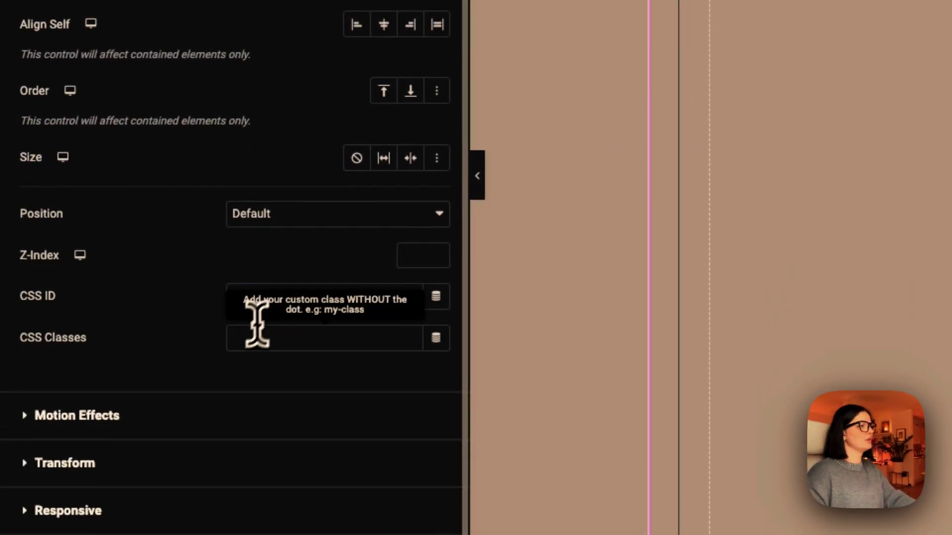
{"action": "left_click", "coordinate": [245, 342]}
{"action": "type", "text": "na"}
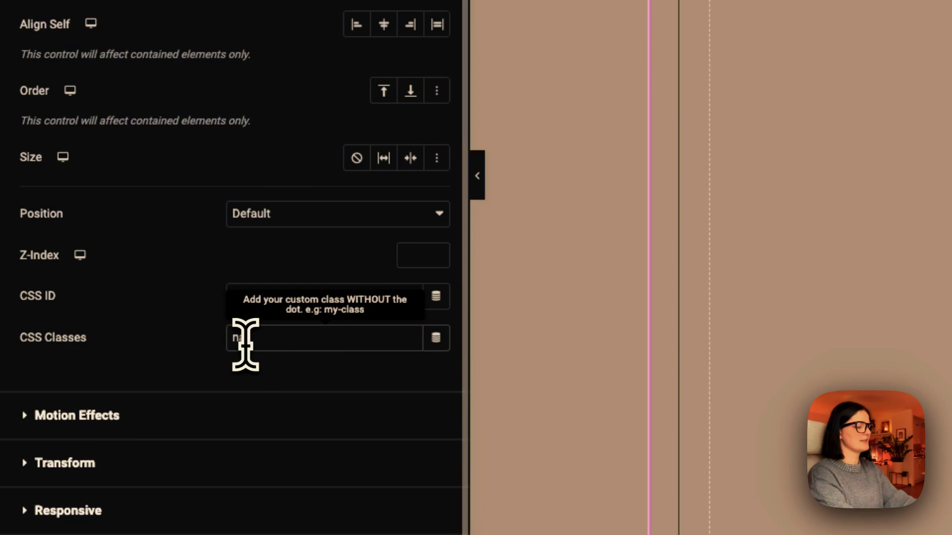
{"action": "type", "text": "vi cont"}
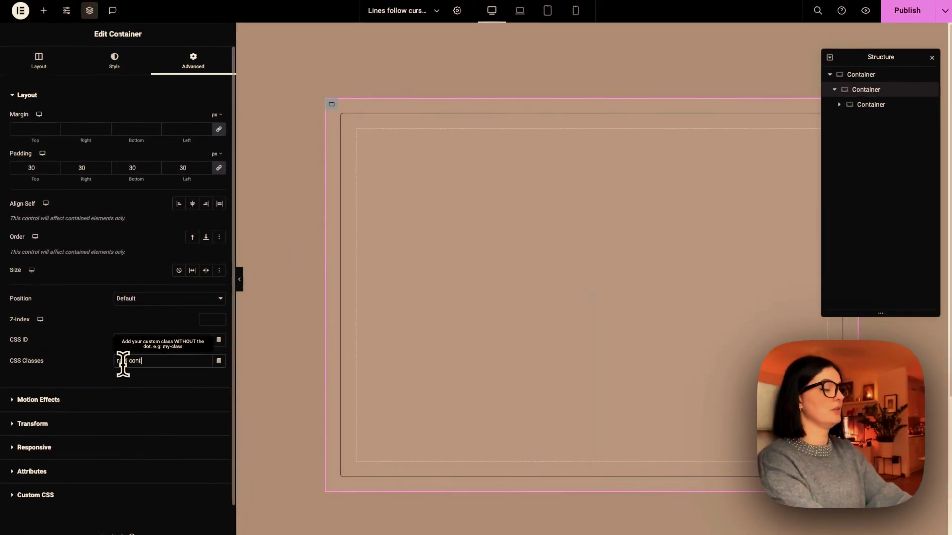
{"action": "type", "text": "i"}
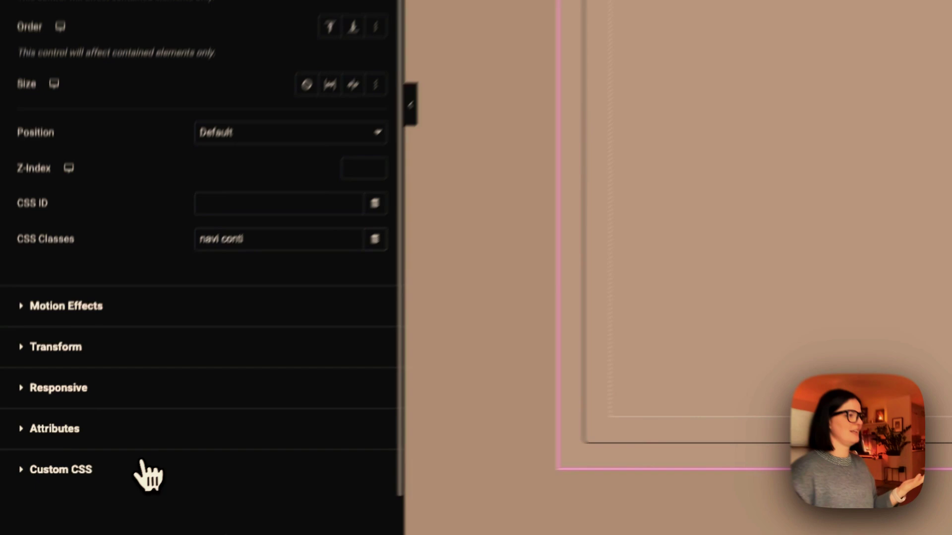
Evenly indent the .cont:hover declarations on lines 9–16 and delete the trailing blank lines.
{"action": "left_click", "coordinate": [85, 495]}
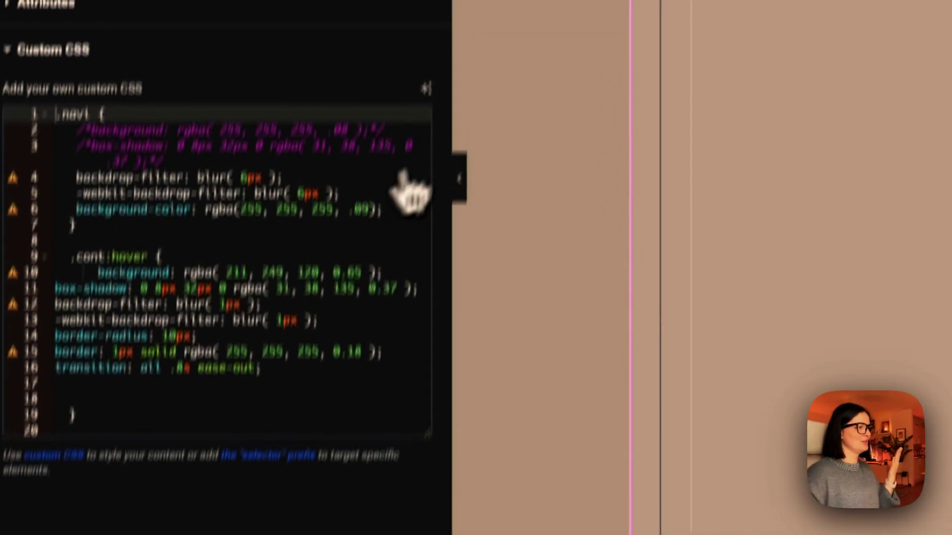
{"action": "left_click_drag", "start_coordinate": [453, 189], "coordinate": [652, 189]}
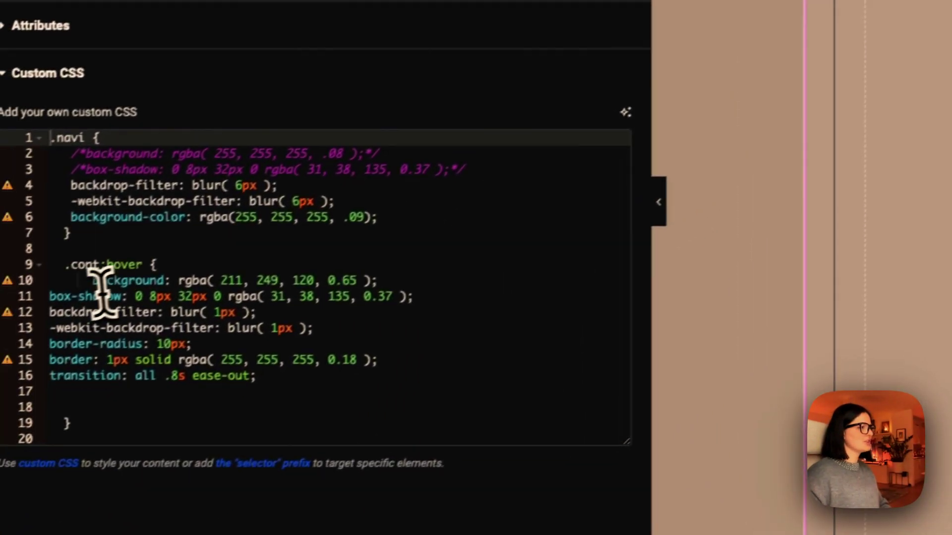
{"action": "left_click", "coordinate": [65, 265]}
{"action": "key", "text": "BackSpace"}
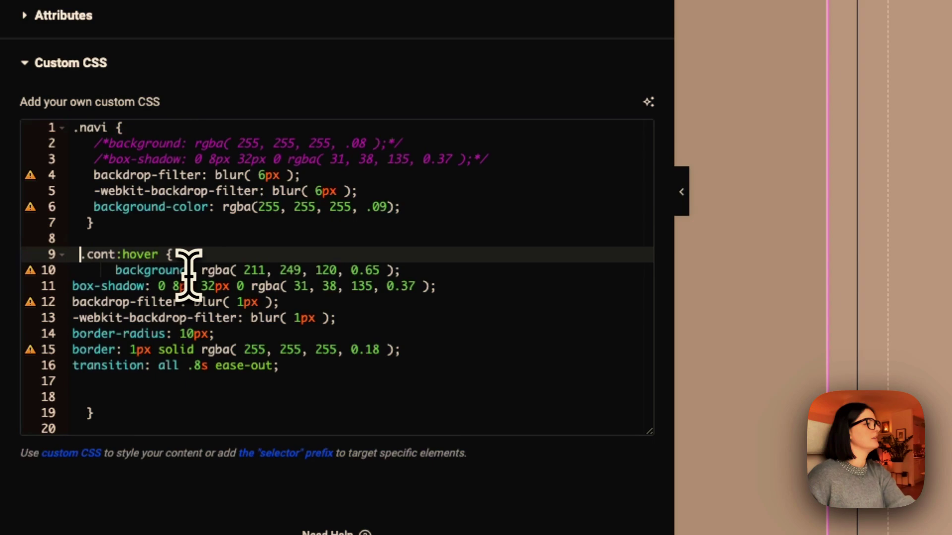
{"action": "left_click", "coordinate": [115, 270]}
{"action": "key", "text": "BackSpace"}
{"action": "key", "text": "BackSpace"}
{"action": "key", "text": "BackSpace"}
{"action": "key", "text": "BackSpace"}
{"action": "key", "text": "BackSpace"}
{"action": "key", "text": "BackSpace"}
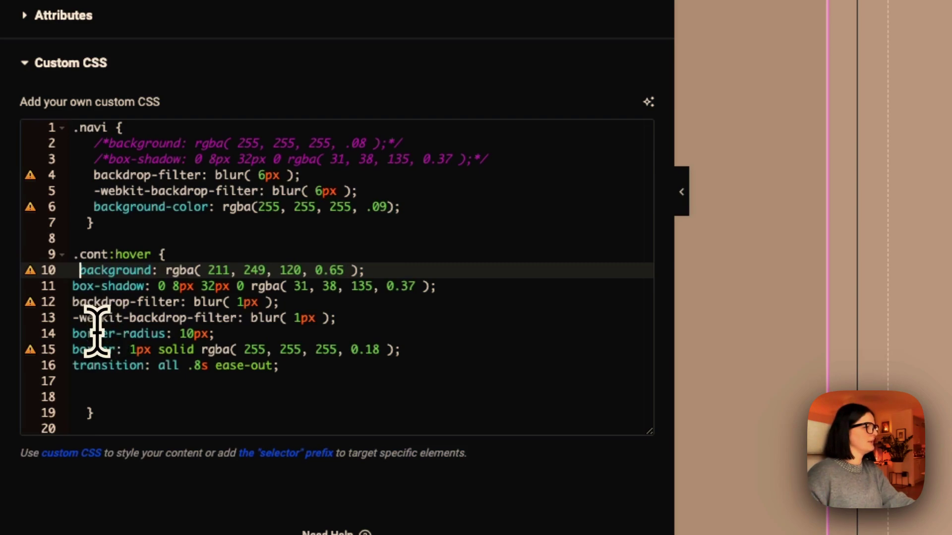
{"action": "left_click", "coordinate": [72, 286]}
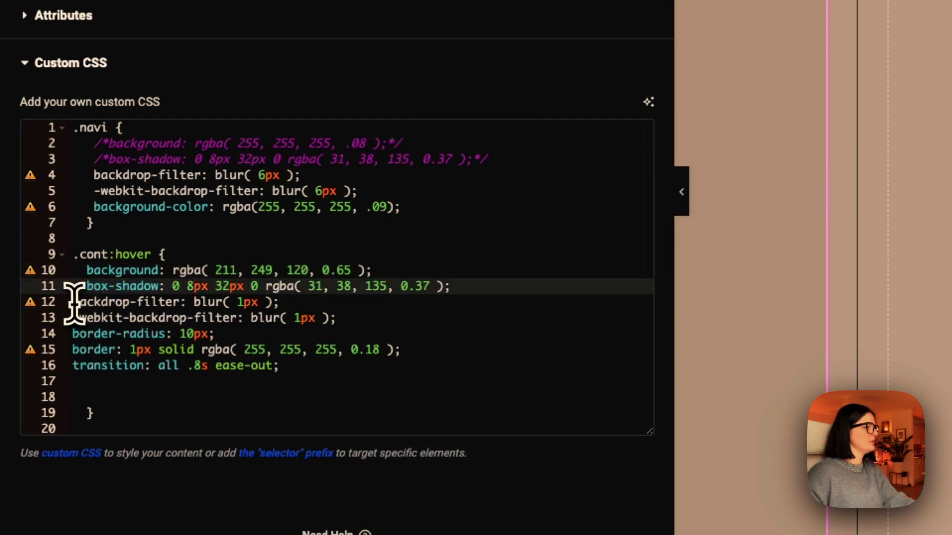
{"action": "left_click", "coordinate": [72, 302]}
{"action": "left_click", "coordinate": [71, 318]}
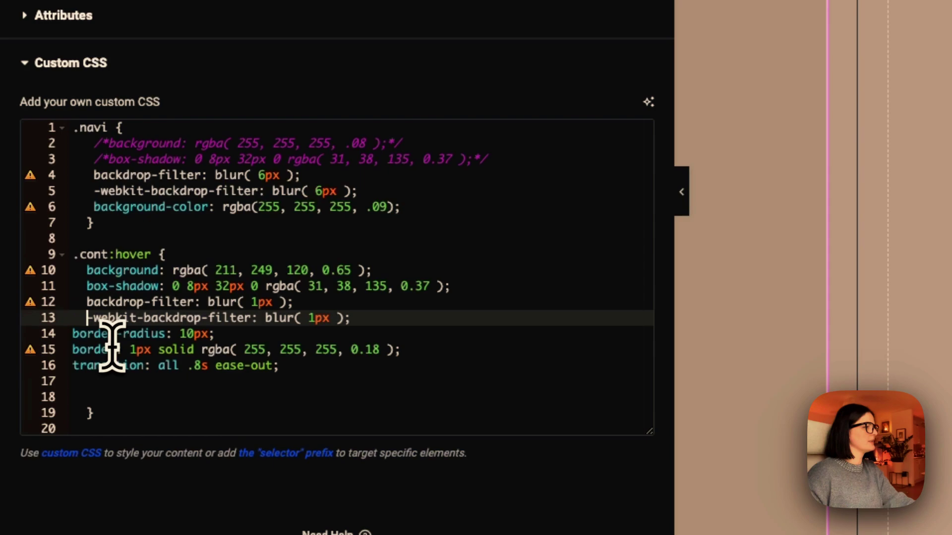
{"action": "left_click", "coordinate": [73, 334]}
{"action": "left_click", "coordinate": [73, 349]}
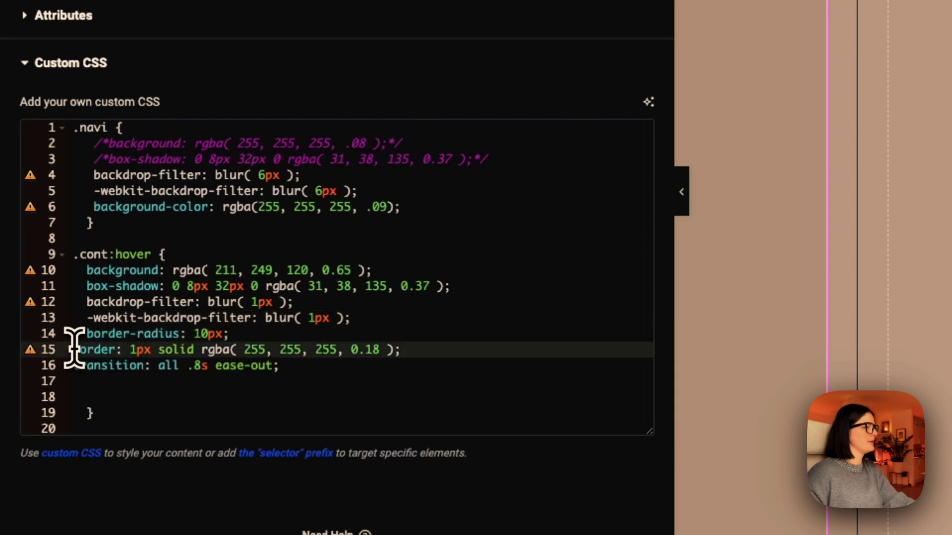
{"action": "left_click", "coordinate": [79, 365]}
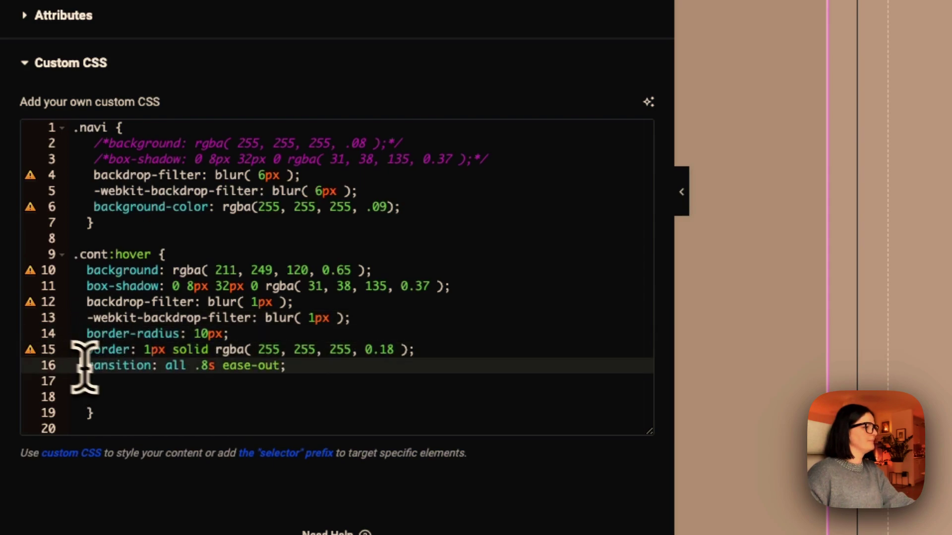
{"action": "left_click", "coordinate": [100, 397]}
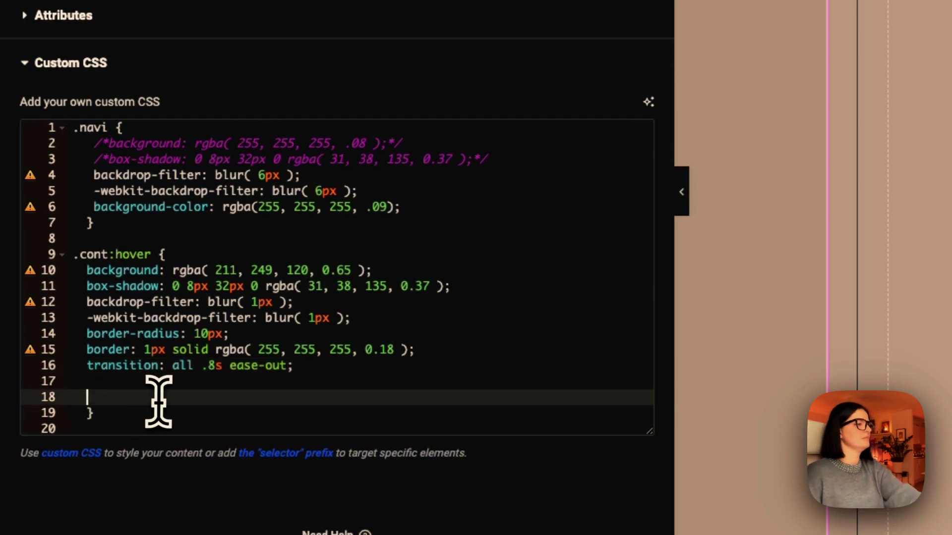
{"action": "key", "text": "BackSpace"}
{"action": "key", "text": "BackSpace"}
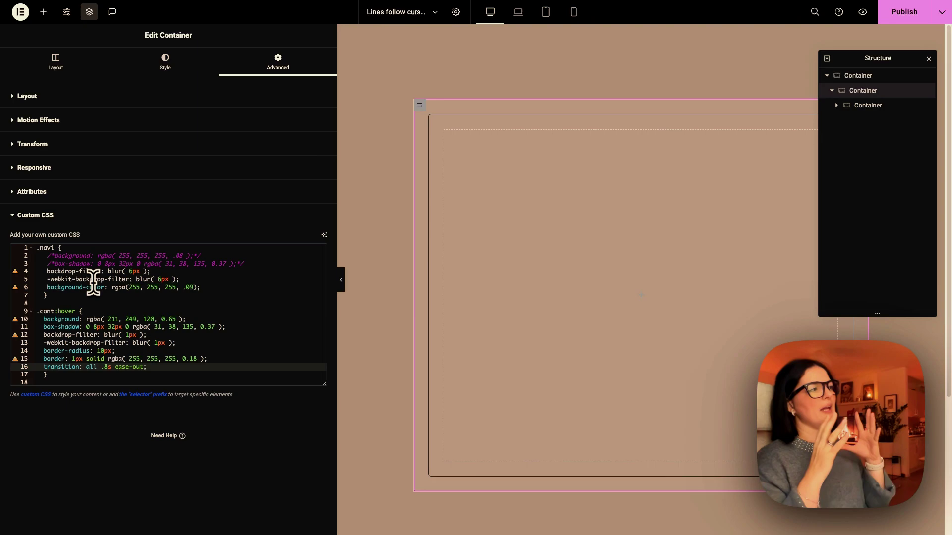
Try an alpha of 1 on line 6, then restore the .navi background alpha to .09.
{"action": "left_click", "coordinate": [193, 287]}
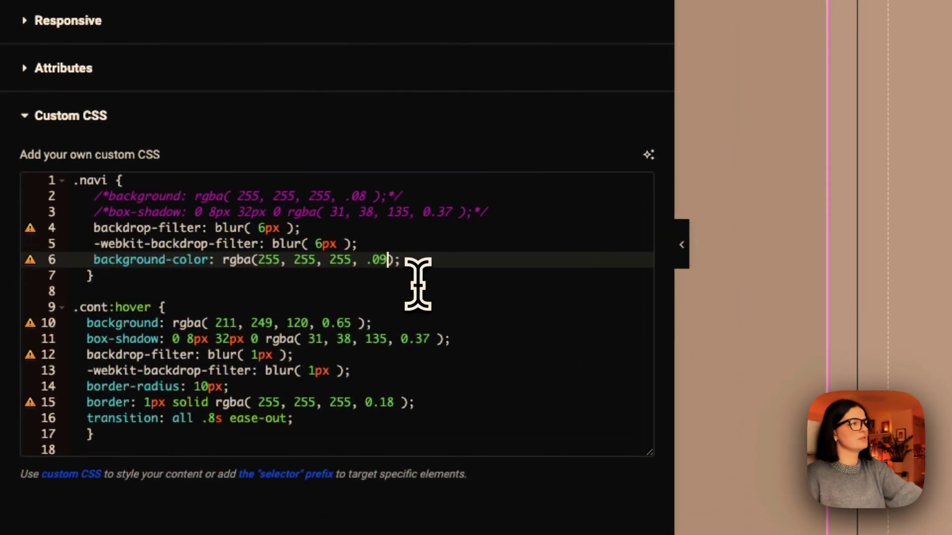
{"action": "key", "text": "BackSpace"}
{"action": "key", "text": "BackSpace"}
{"action": "type", "text": "1"}
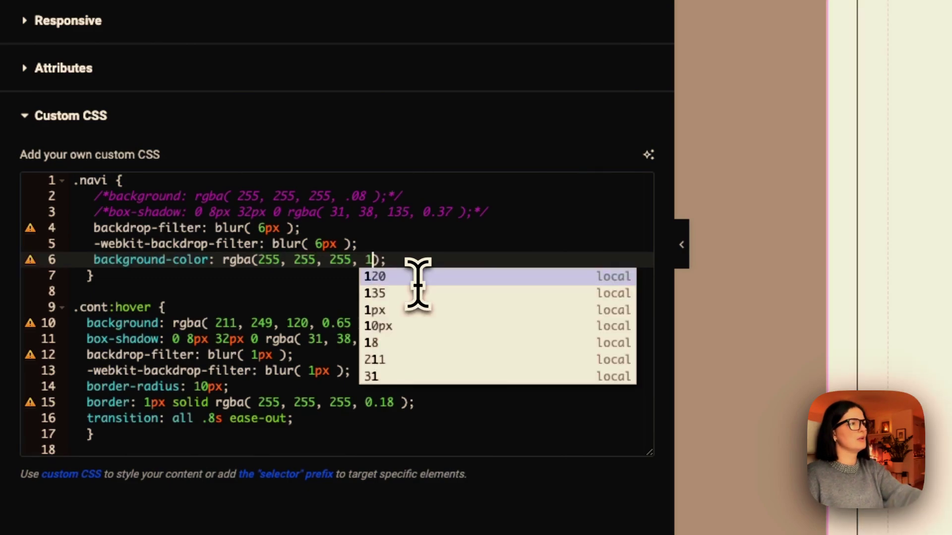
{"action": "key", "text": "BackSpace"}
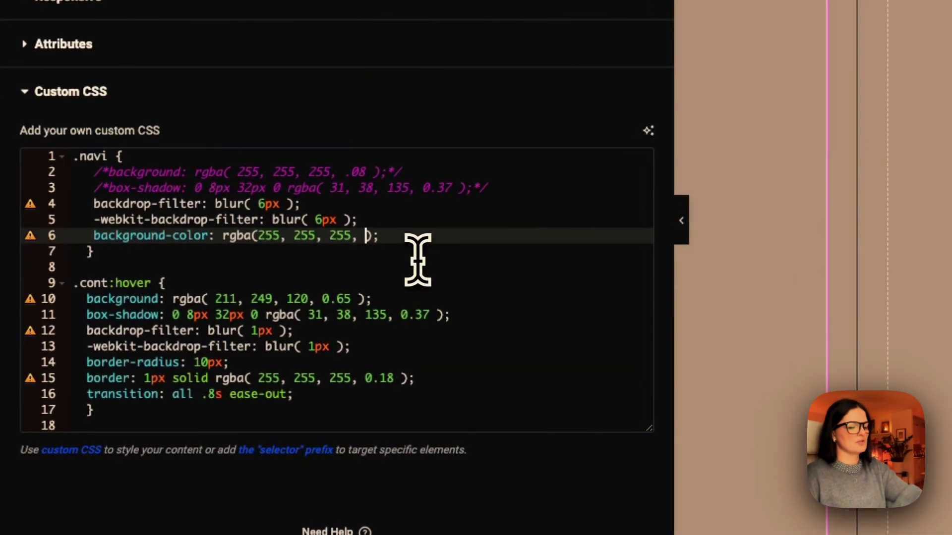
{"action": "type", "text": "9"}
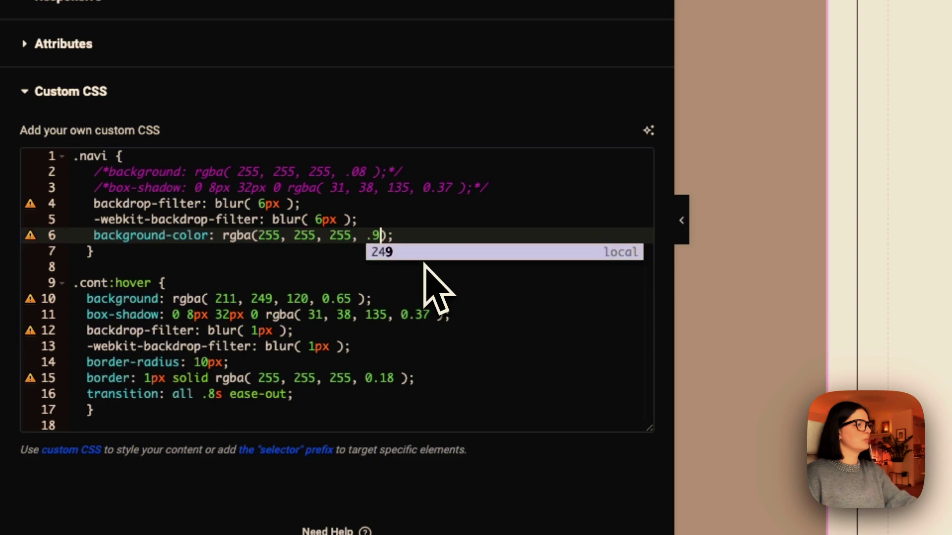
{"action": "key", "text": "Left"}
{"action": "type", "text": "0"}
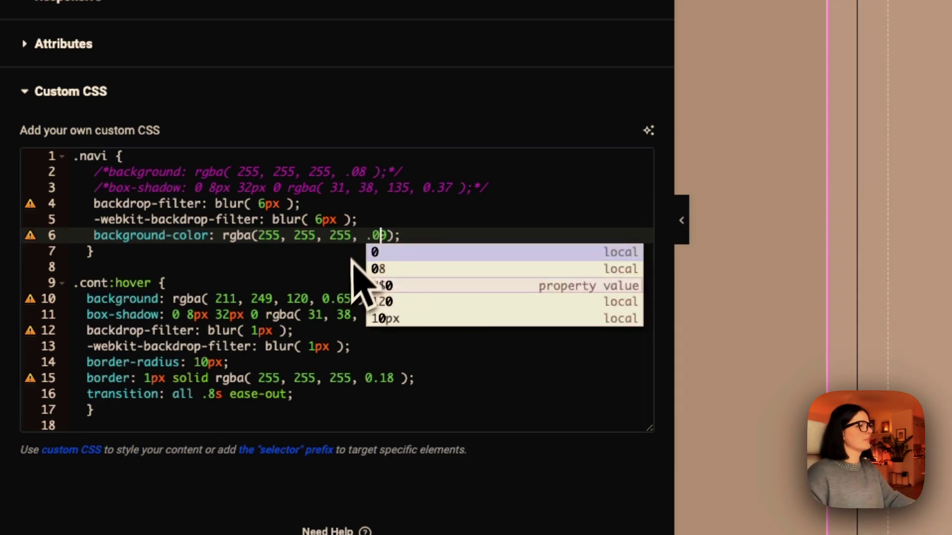
{"action": "left_click", "coordinate": [464, 220]}
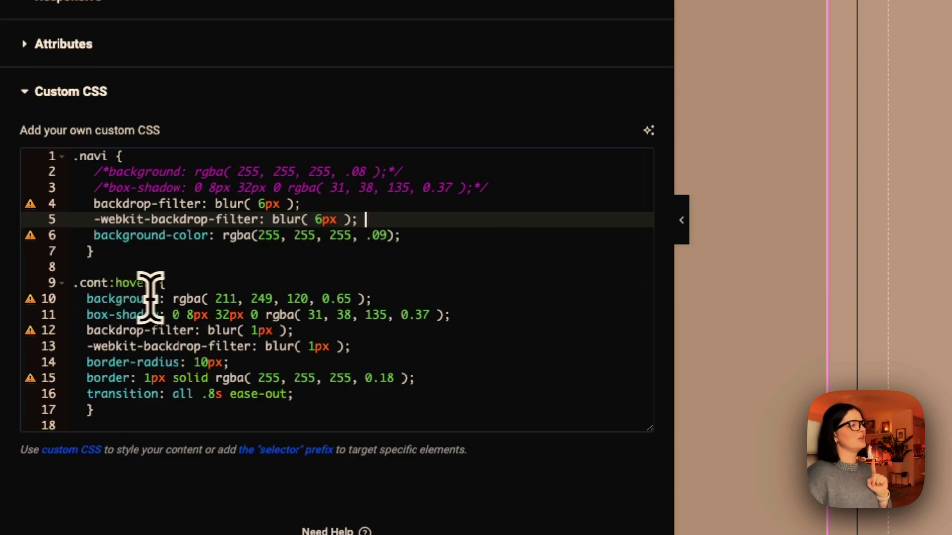
{"action": "left_click_drag", "start_coordinate": [86, 299], "coordinate": [425, 308]}
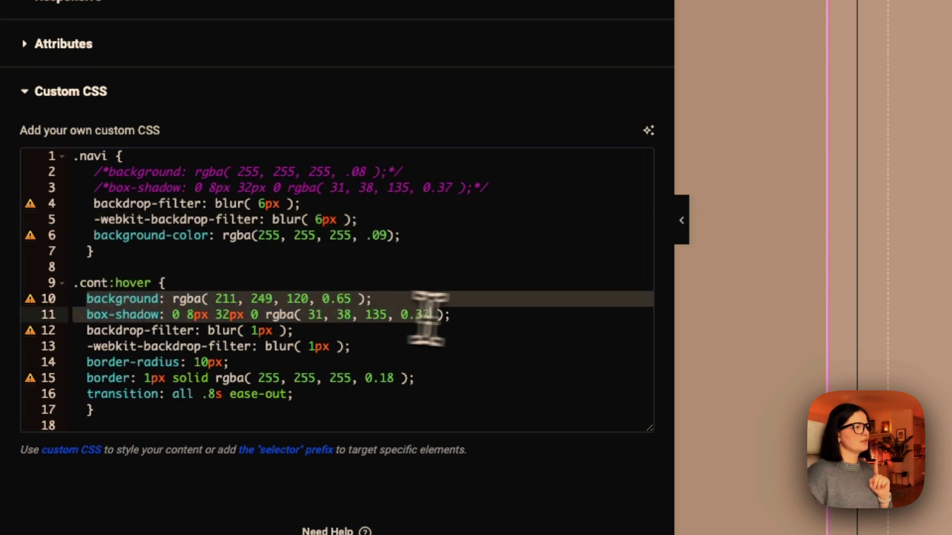
{"action": "left_click", "coordinate": [428, 299]}
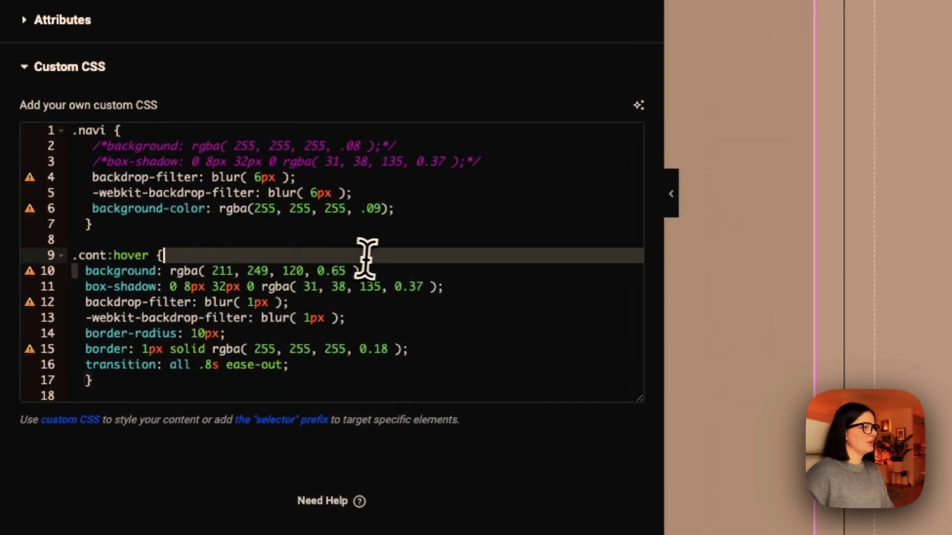
{"action": "left_click", "coordinate": [194, 317]}
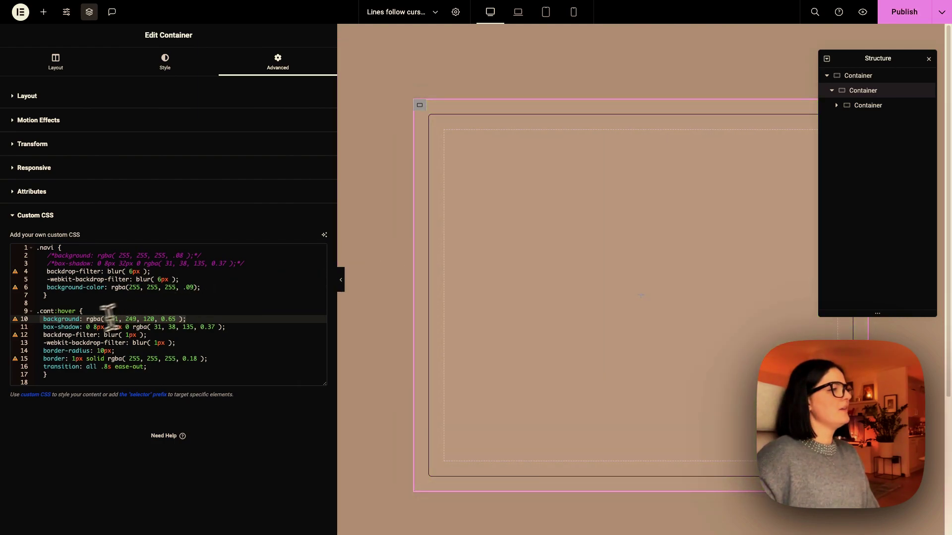
{"action": "left_click", "coordinate": [105, 327]}
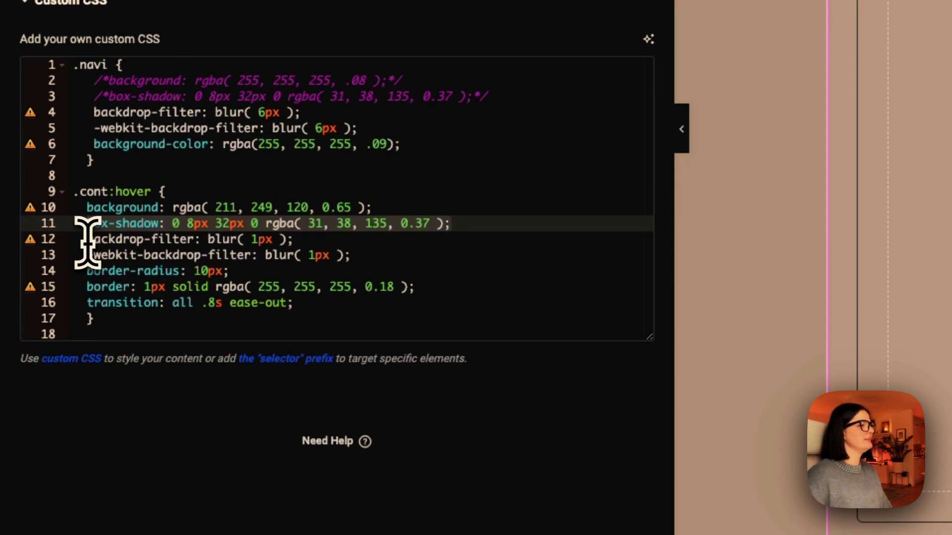
Change the border-radius to 50px, then comment out the border-radius and border lines.
{"action": "left_click", "coordinate": [86, 271]}
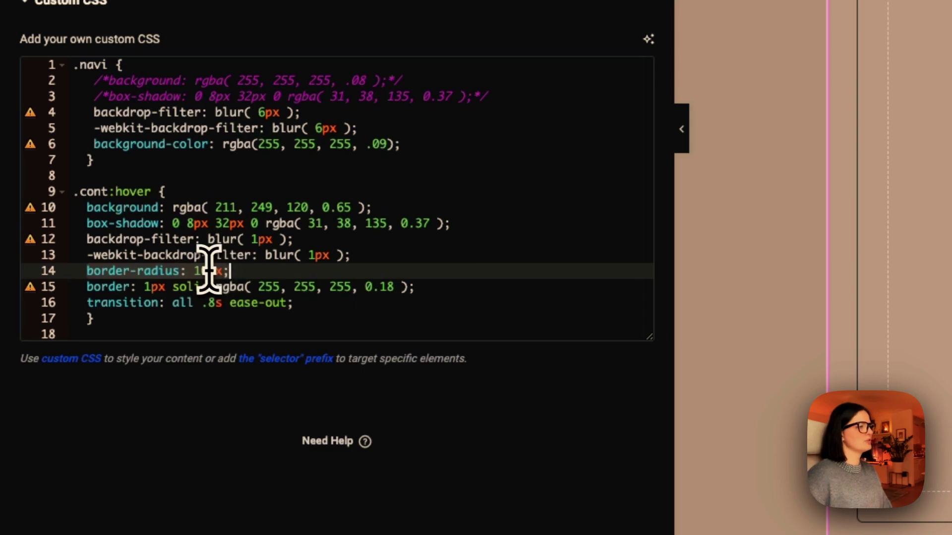
{"action": "type", "text": "5"}
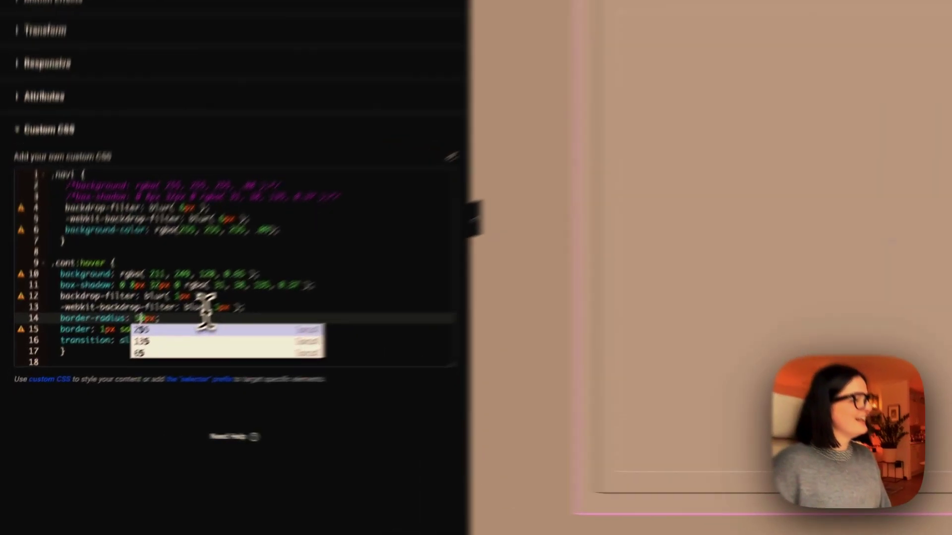
{"action": "left_click", "coordinate": [146, 342]}
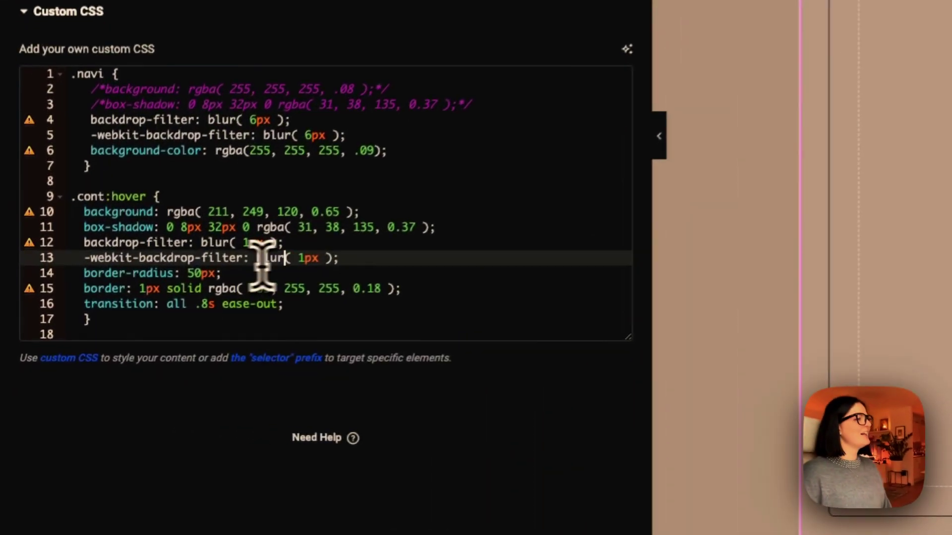
{"action": "left_click_drag", "start_coordinate": [77, 274], "coordinate": [457, 277]}
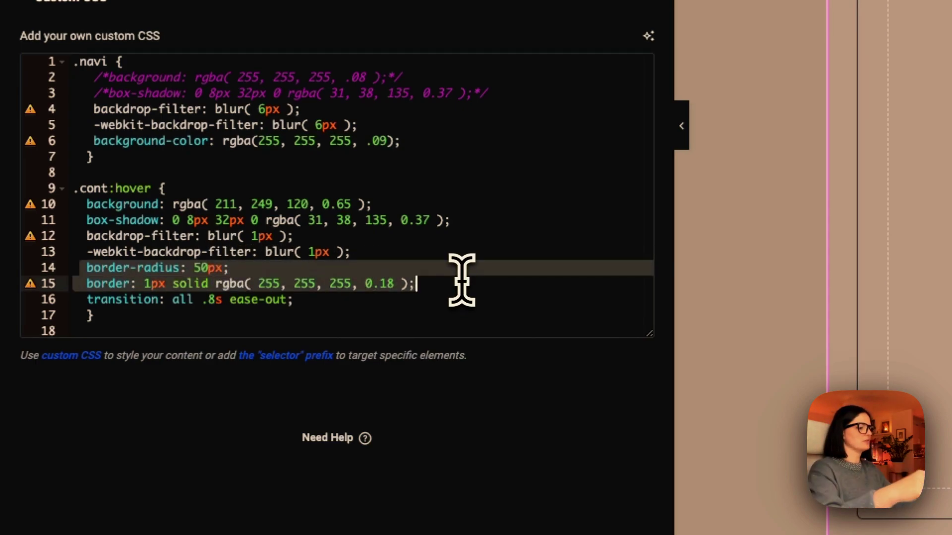
{"action": "key", "text": "ctrl+slash"}
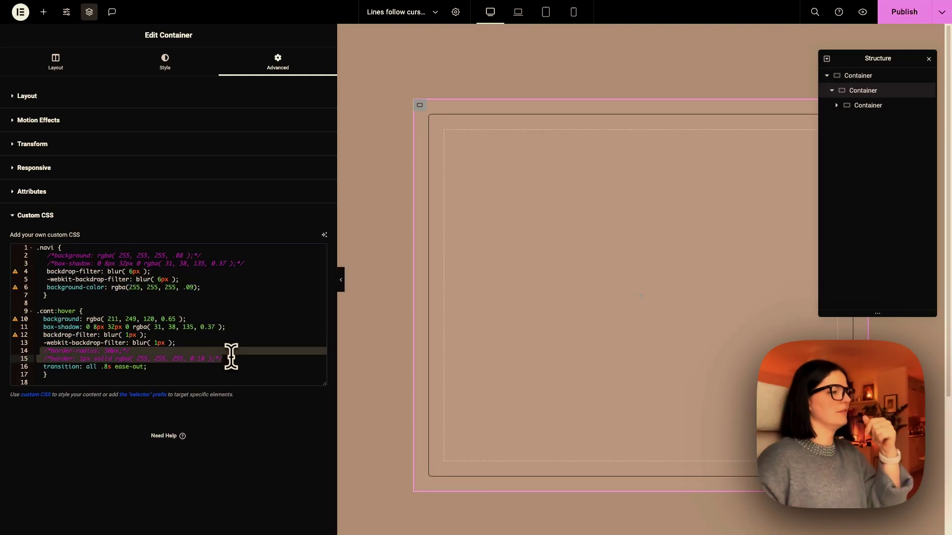
{"action": "left_click", "coordinate": [245, 359]}
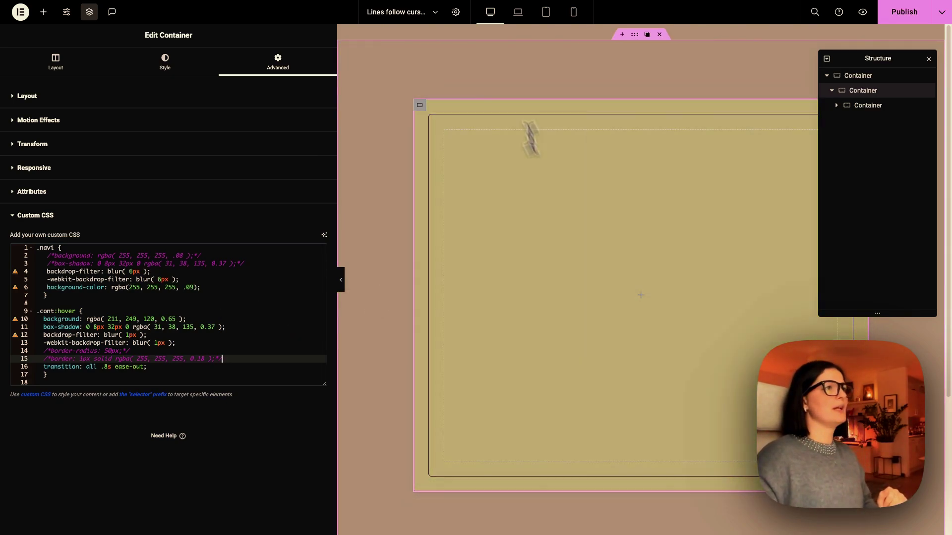
Add a container below holding an HTML widget with the pasted GSAP cursor-following arrows code.
{"action": "scroll", "coordinate": [628, 334], "scroll_direction": "down", "scroll_amount": 3}
{"action": "scroll", "coordinate": [625, 347], "scroll_direction": "down", "scroll_amount": 2}
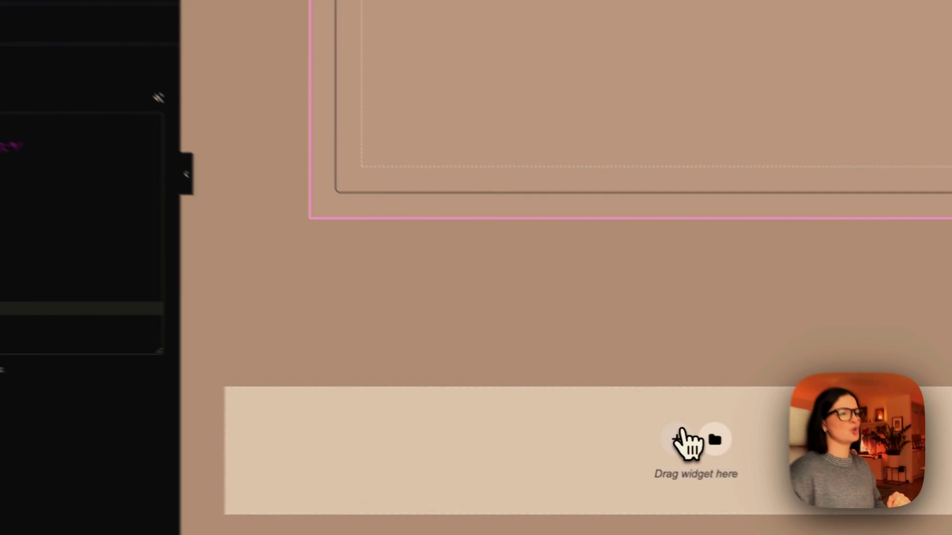
{"action": "left_click", "coordinate": [628, 436]}
{"action": "left_click", "coordinate": [305, 18]}
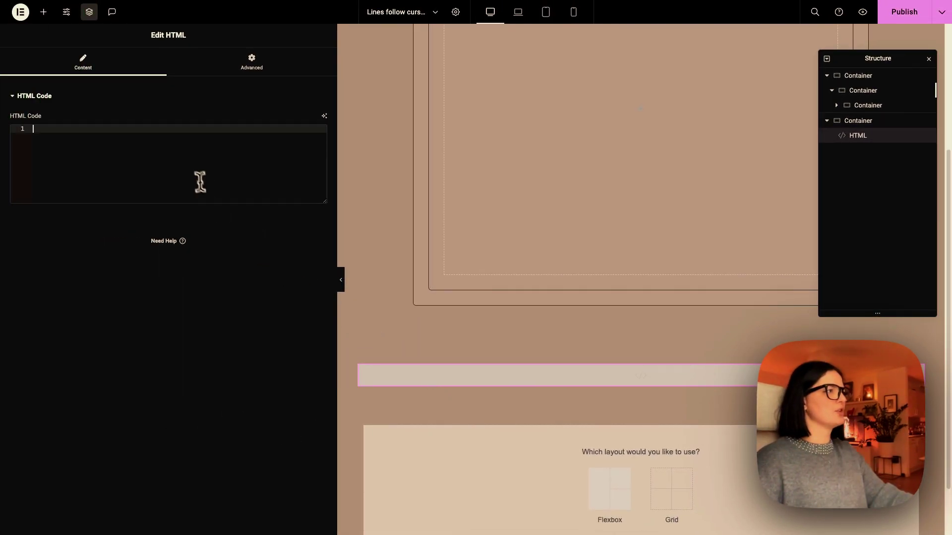
{"action": "key", "text": "super+v"}
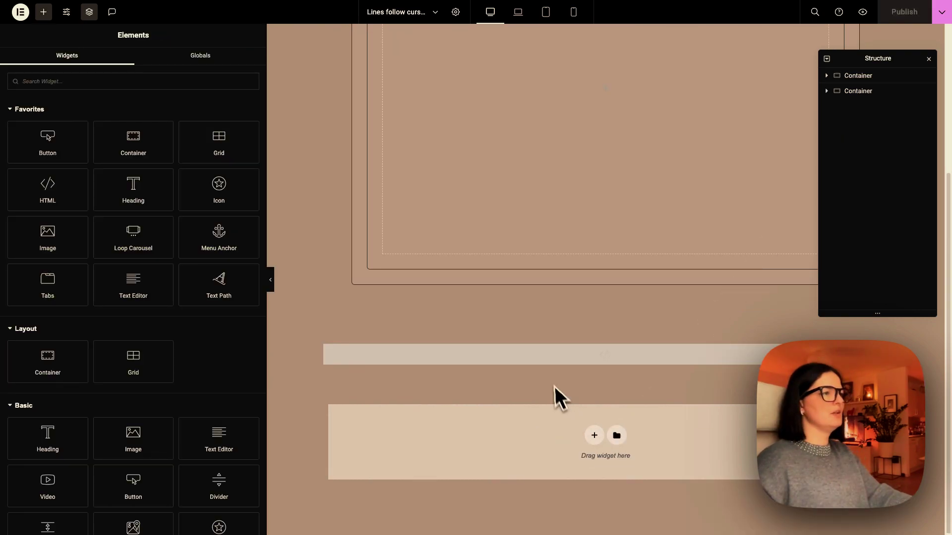
{"action": "left_click", "coordinate": [552, 361]}
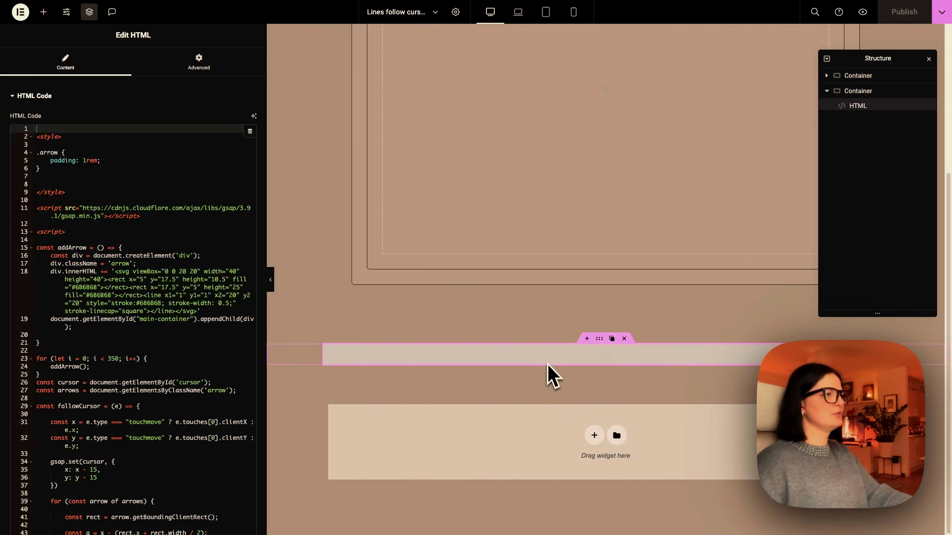
{"action": "left_click_drag", "start_coordinate": [265, 334], "coordinate": [400, 318]}
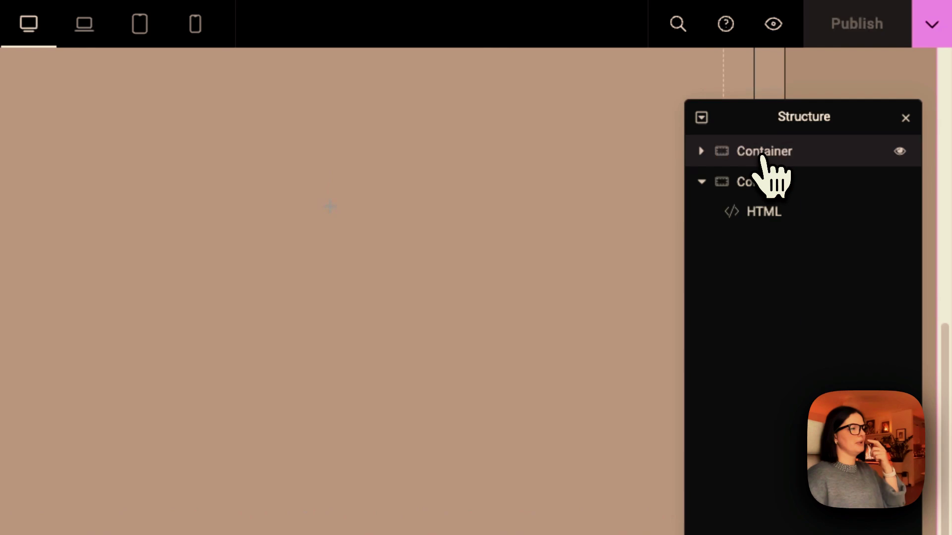
Verify the top container's CSS ID is main-container, then bring up the browser menu to reload.
{"action": "left_click", "coordinate": [809, 141]}
{"action": "left_click", "coordinate": [419, 124]}
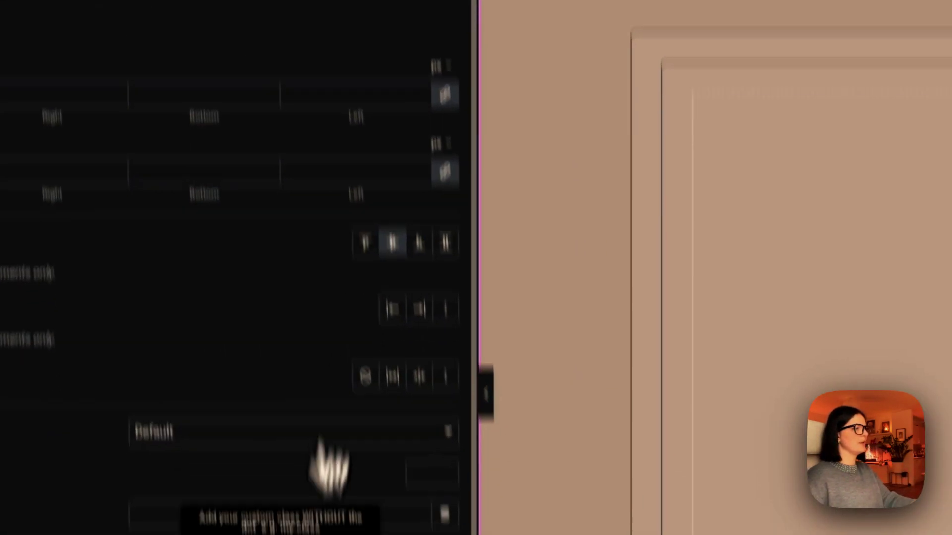
{"action": "left_click", "coordinate": [252, 365]}
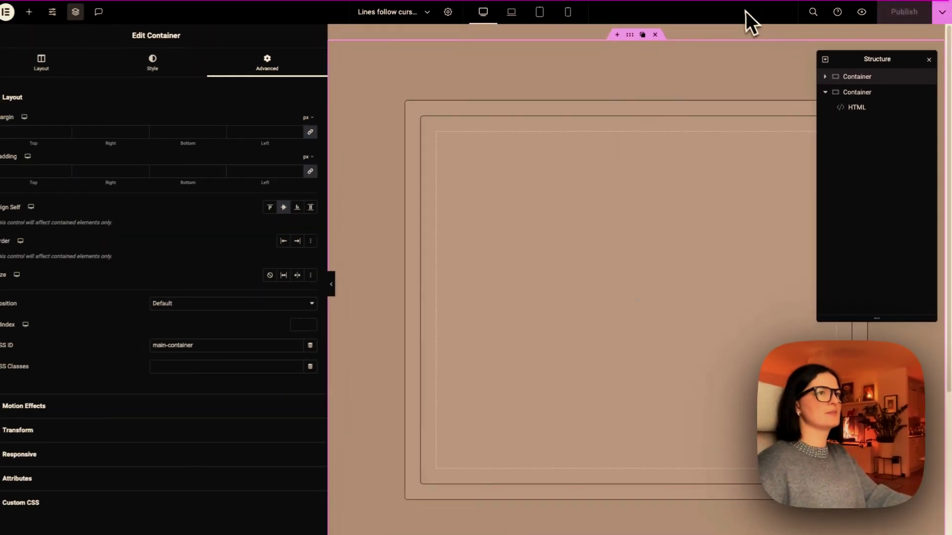
{"action": "right_click", "coordinate": [743, 11]}
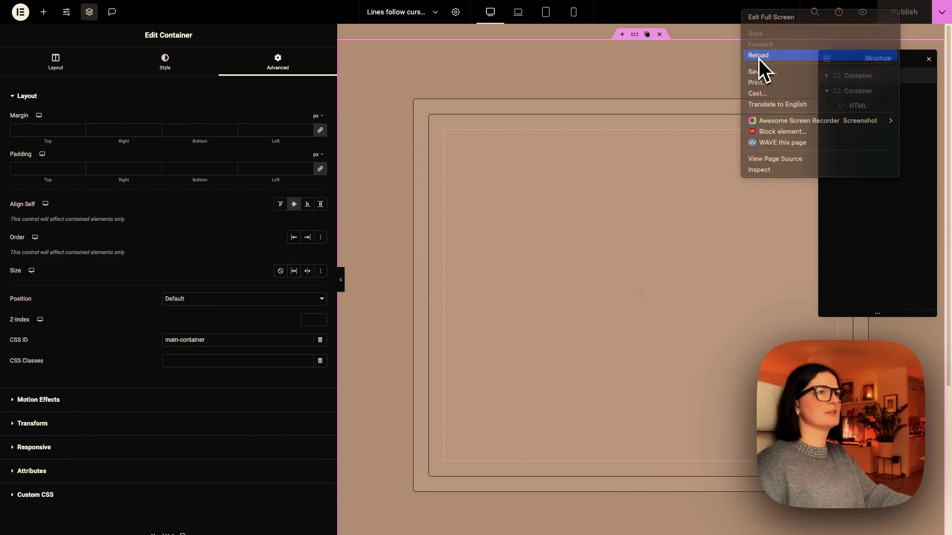
Reload the editor, then preview the live page and scroll to watch the column of lines tilt toward the pointer.
{"action": "left_click", "coordinate": [759, 56]}
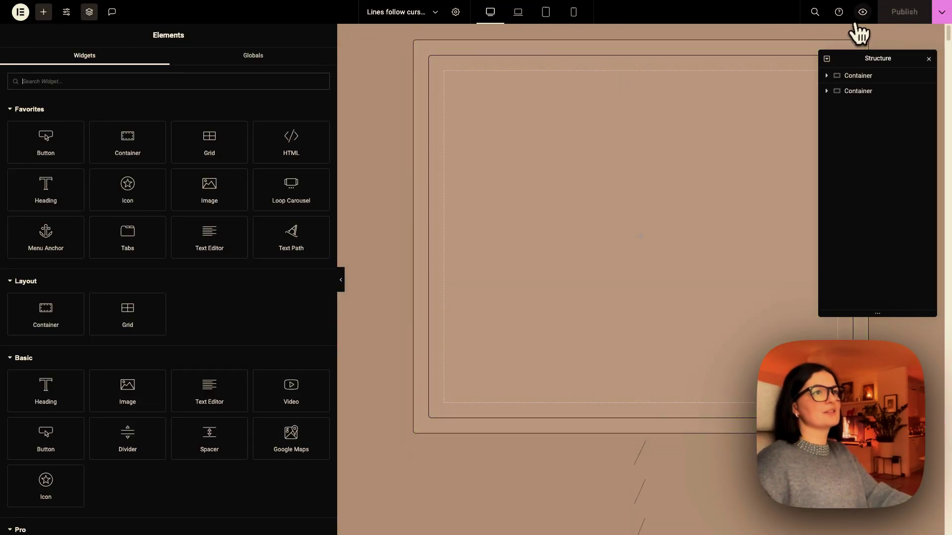
{"action": "left_click", "coordinate": [861, 12]}
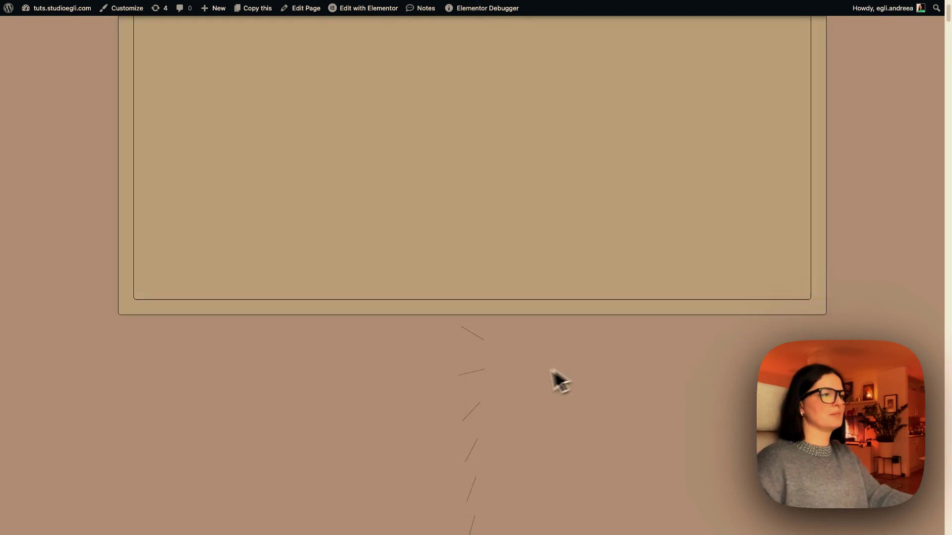
{"action": "scroll", "coordinate": [553, 373], "scroll_direction": "down", "scroll_amount": 5}
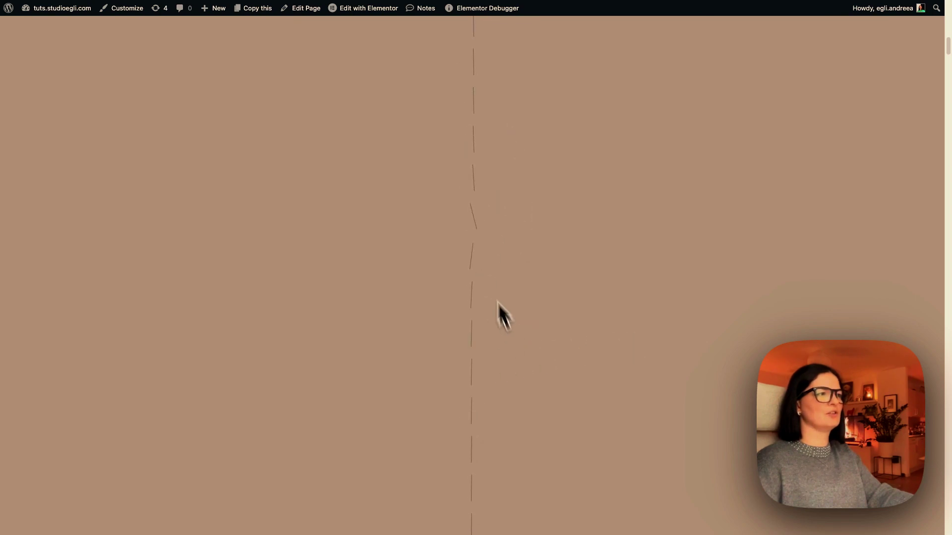
{"action": "scroll", "coordinate": [499, 369], "scroll_direction": "down", "scroll_amount": 10}
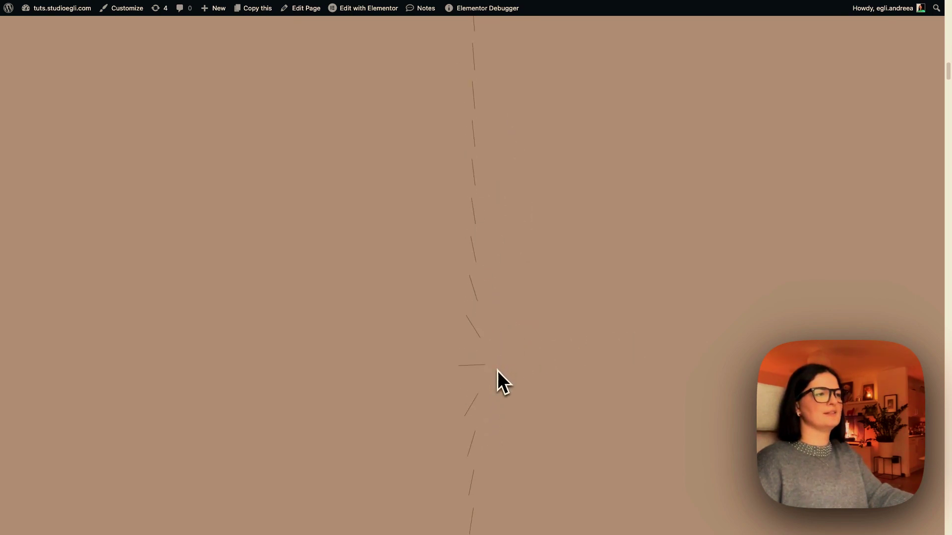
{"action": "scroll", "coordinate": [496, 372], "scroll_direction": "down", "scroll_amount": 10}
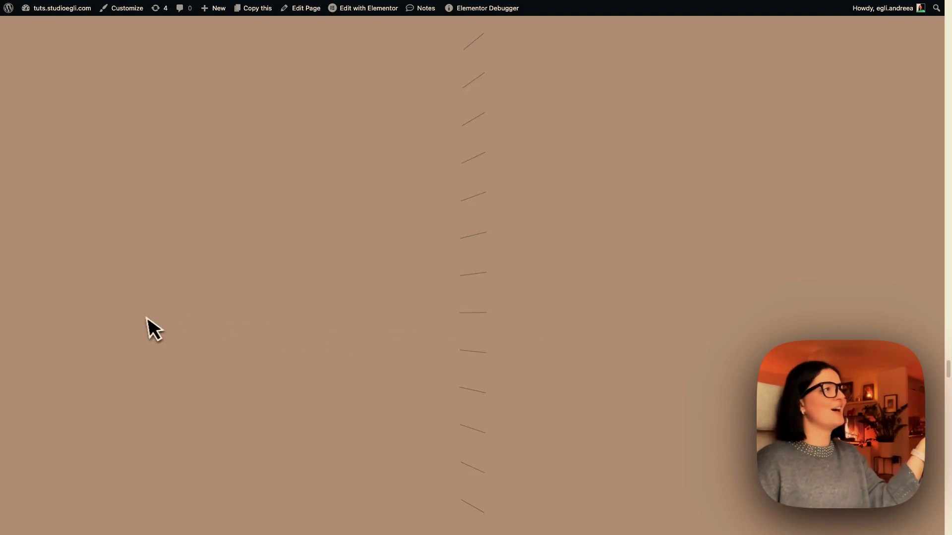
Set the main Container's Direction to Row and enable Wrap so the lines spread across rows.
{"action": "mouse_move", "coordinate": [4, 340]}
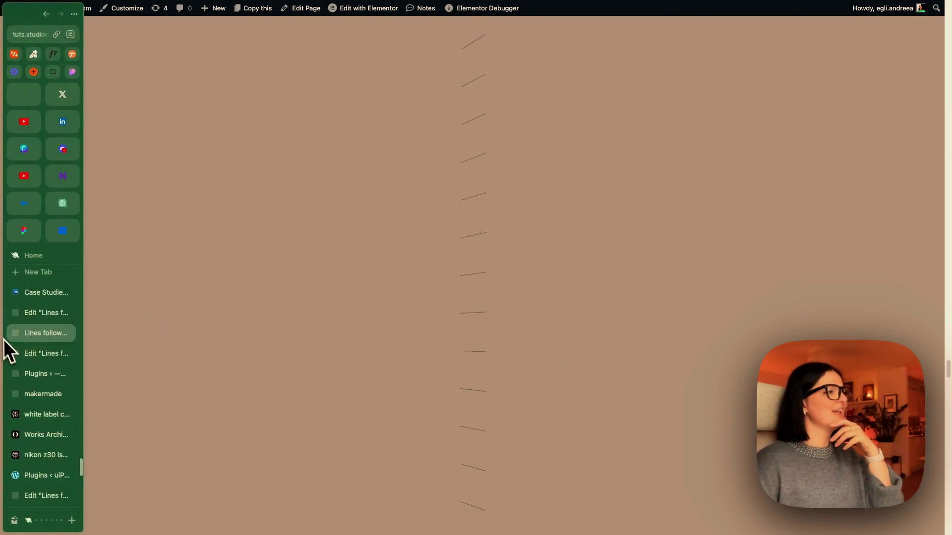
{"action": "left_click", "coordinate": [30, 358]}
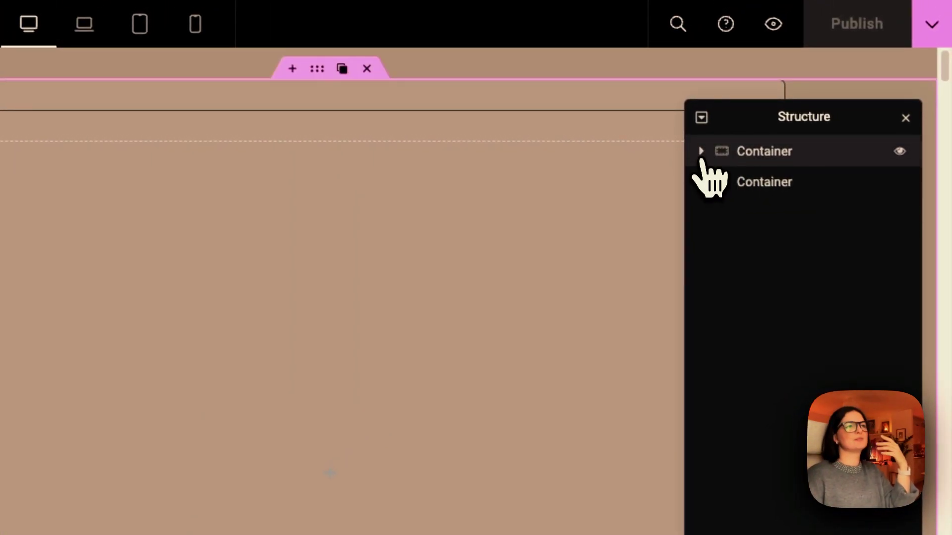
{"action": "left_click", "coordinate": [701, 154]}
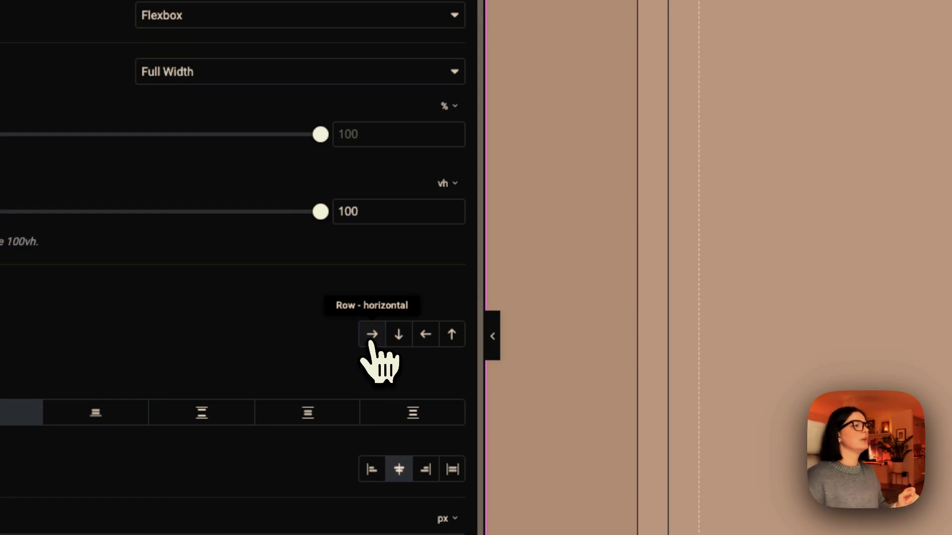
{"action": "left_click", "coordinate": [373, 336]}
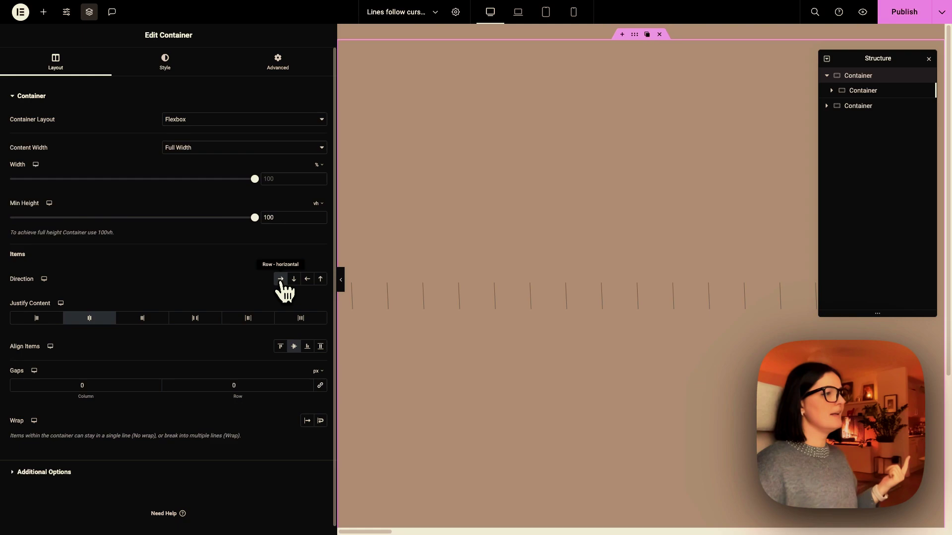
{"action": "left_click", "coordinate": [321, 421]}
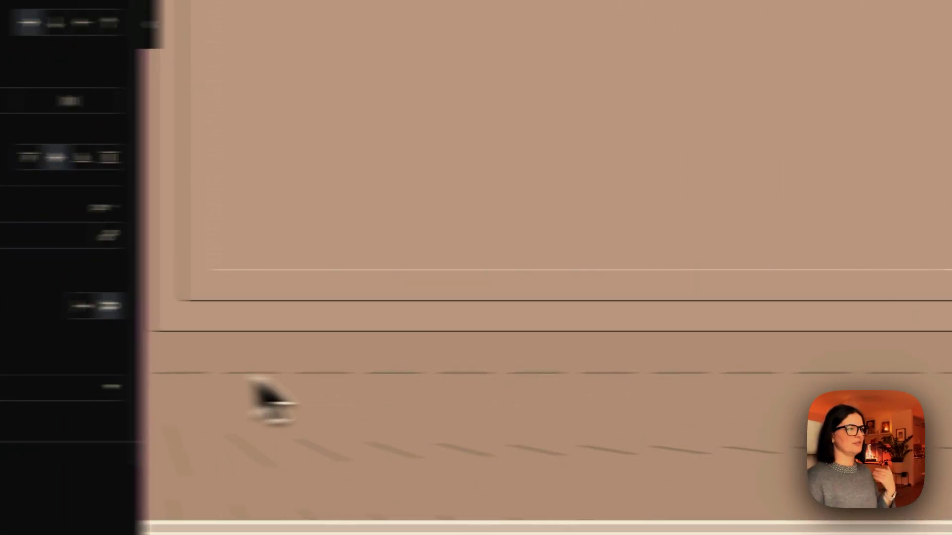
{"action": "left_click", "coordinate": [69, 392]}
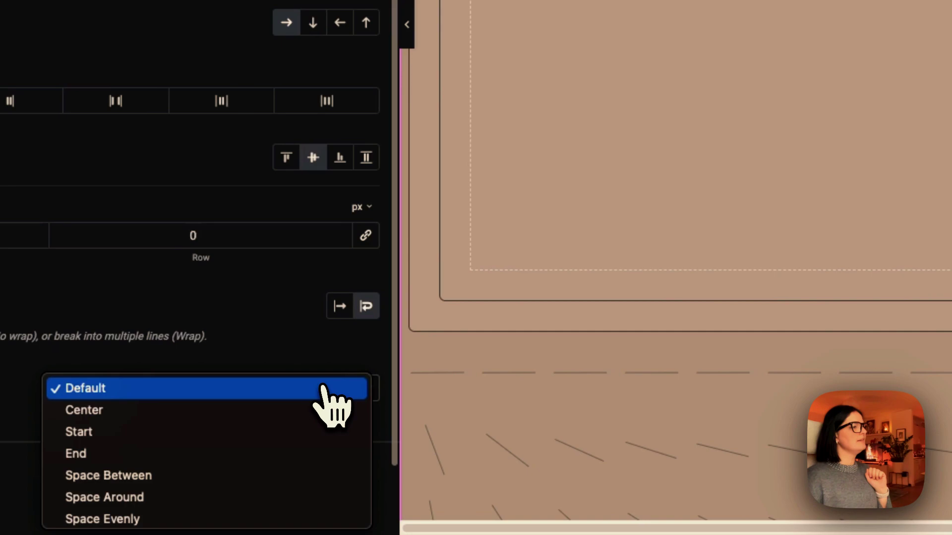
Set Align Content to Center so the wrapped rows of lines are centred.
{"action": "left_click", "coordinate": [244, 414]}
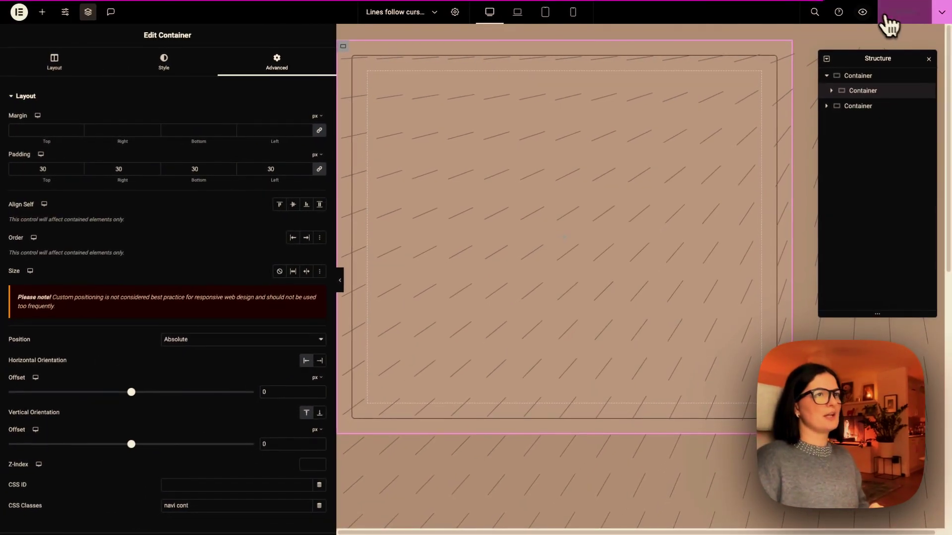
{"action": "left_click", "coordinate": [865, 14]}
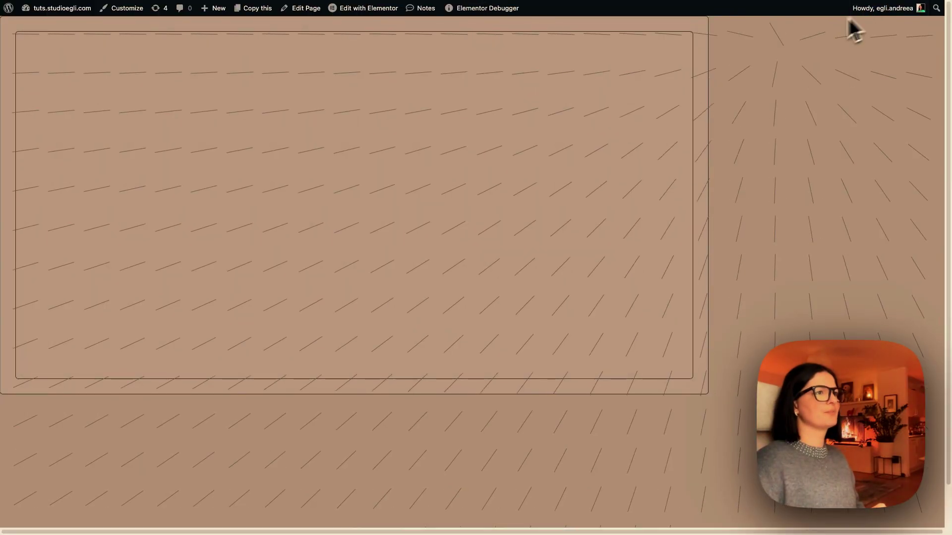
{"action": "right_click", "coordinate": [796, 10]}
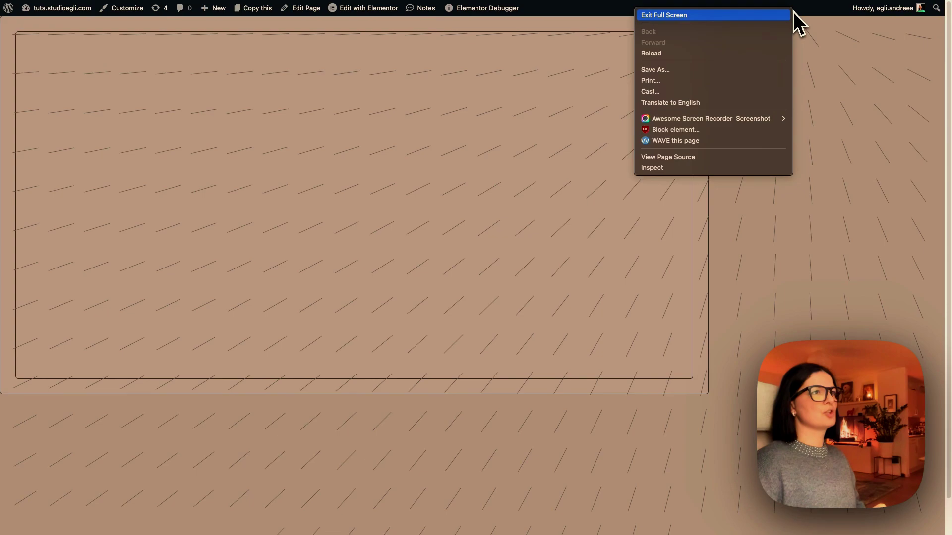
{"action": "left_click", "coordinate": [717, 51]}
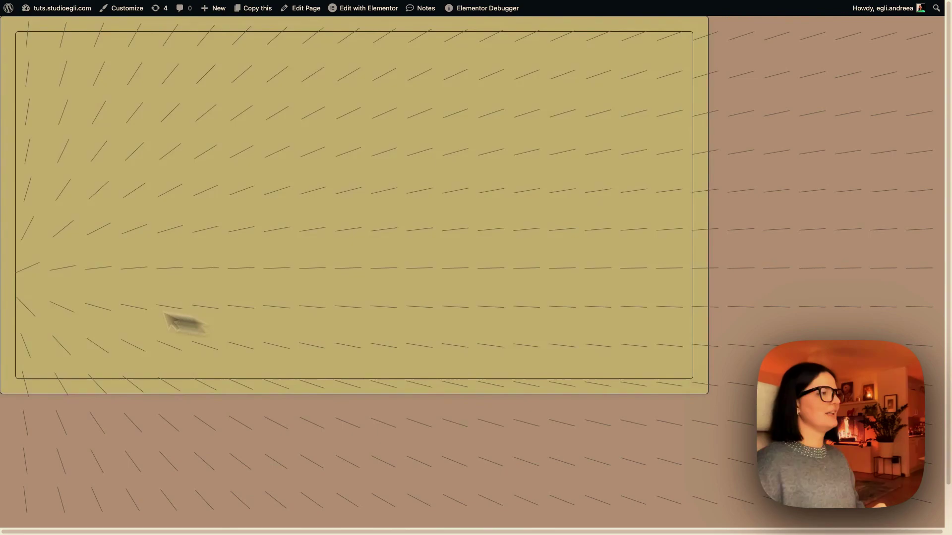
{"action": "mouse_move", "coordinate": [2, 295]}
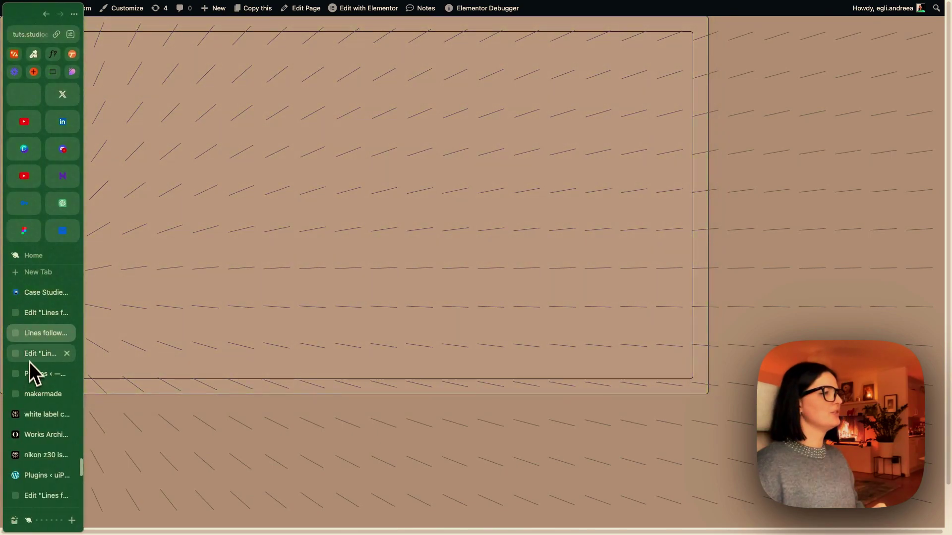
Give the absolutely positioned navi cont container a Z-Index of 3, layering it above the lines.
{"action": "left_click", "coordinate": [30, 313]}
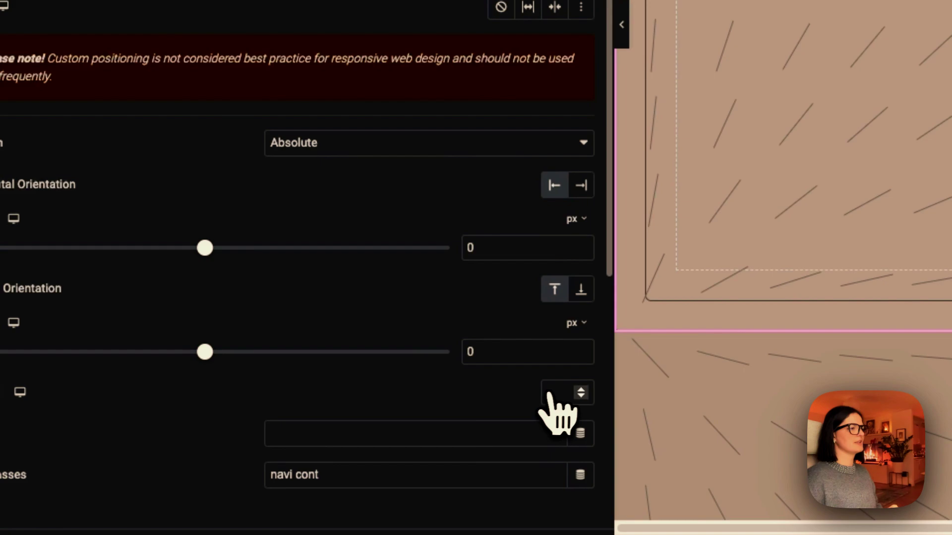
{"action": "left_click", "coordinate": [582, 390]}
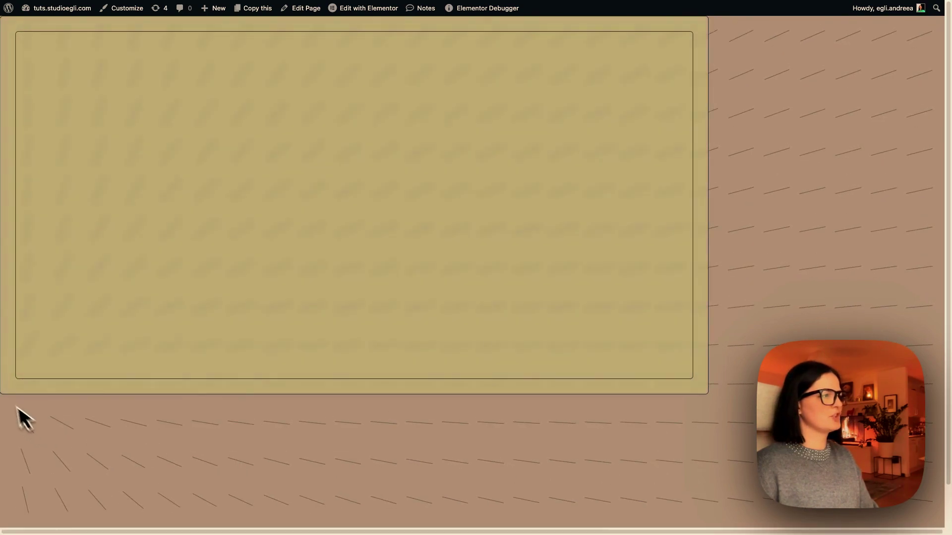
{"action": "mouse_move", "coordinate": [7, 439]}
{"action": "left_click", "coordinate": [39, 353]}
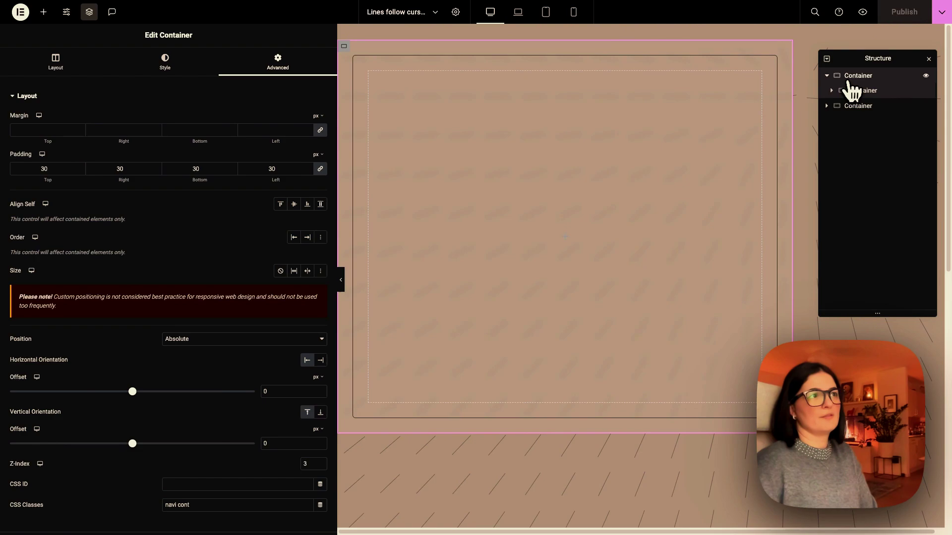
Set the outer Container's Overflow to Hidden under Layout's Additional Options.
{"action": "left_click", "coordinate": [850, 80]}
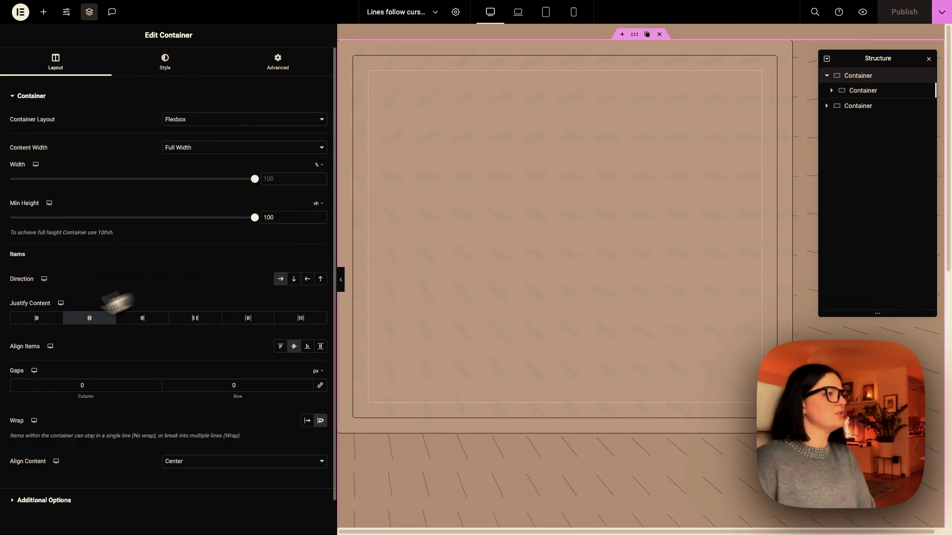
{"action": "left_click", "coordinate": [35, 505]}
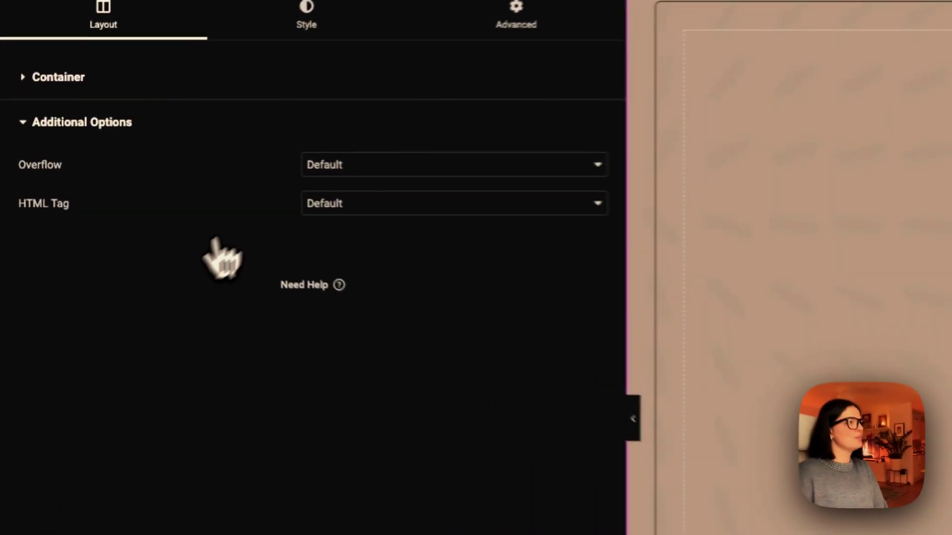
{"action": "left_click", "coordinate": [394, 178]}
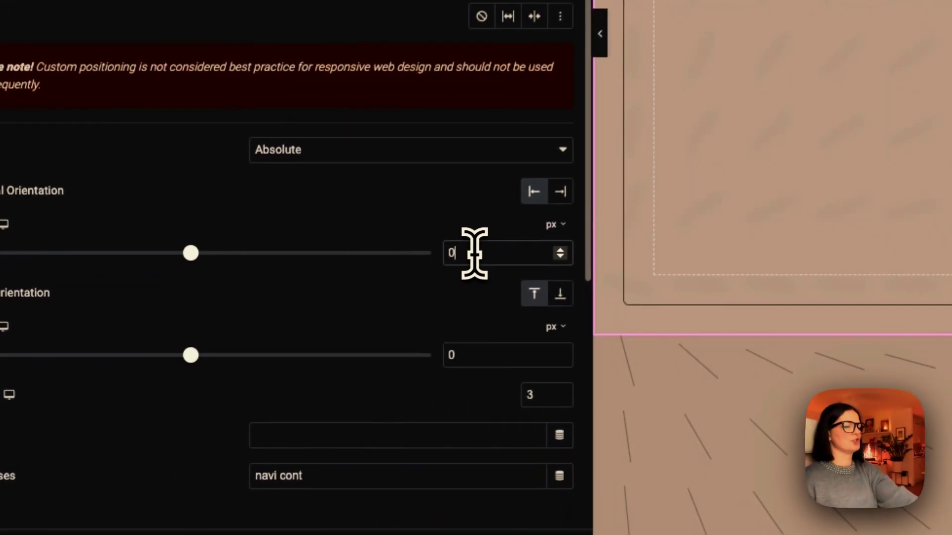
Delete the 0 from both the horizontal and vertical Offset fields of the inner container.
{"action": "left_click", "coordinate": [276, 391]}
{"action": "key", "text": "BackSpace"}
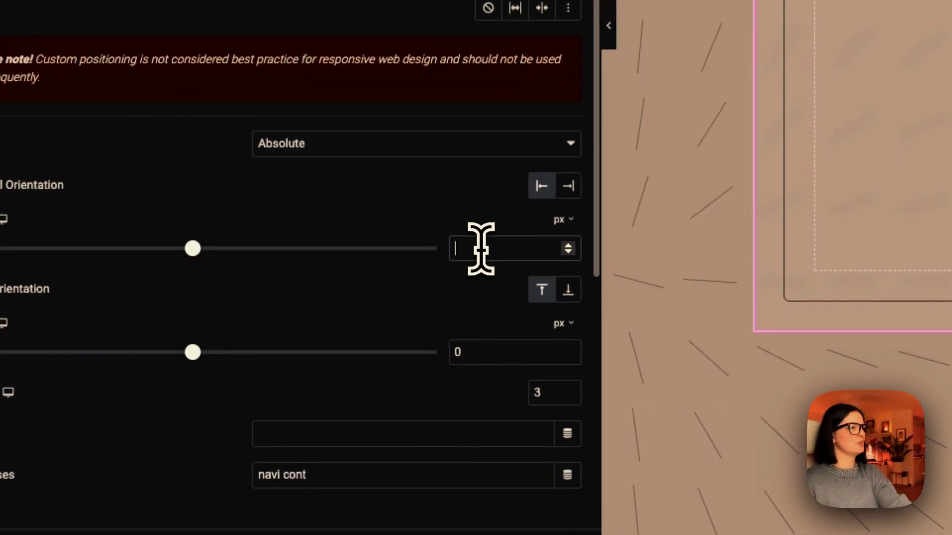
{"action": "left_click", "coordinate": [471, 351]}
{"action": "key", "text": "BackSpace"}
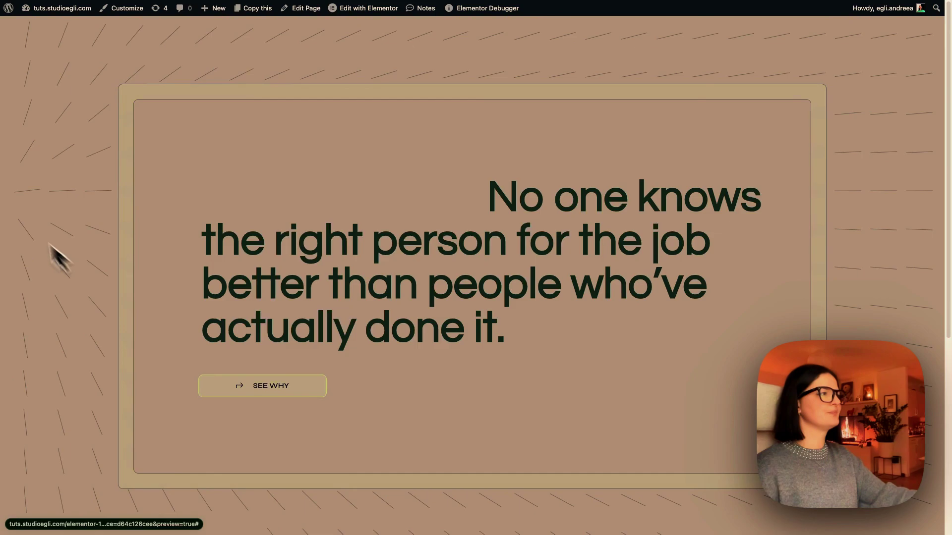
Expand the last Container in Structure and open its HTML widget's code.
{"action": "mouse_move", "coordinate": [15, 250]}
{"action": "left_click", "coordinate": [29, 315]}
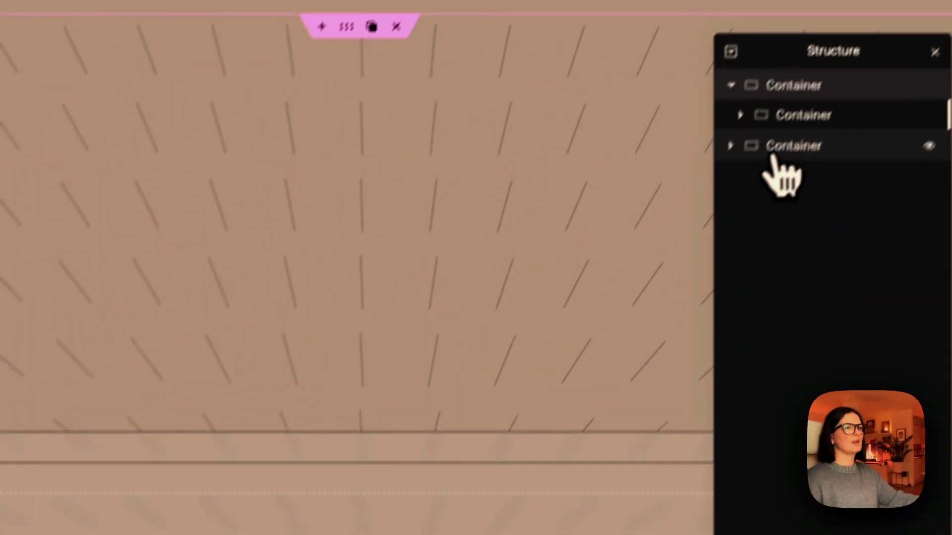
{"action": "left_click", "coordinate": [731, 146]}
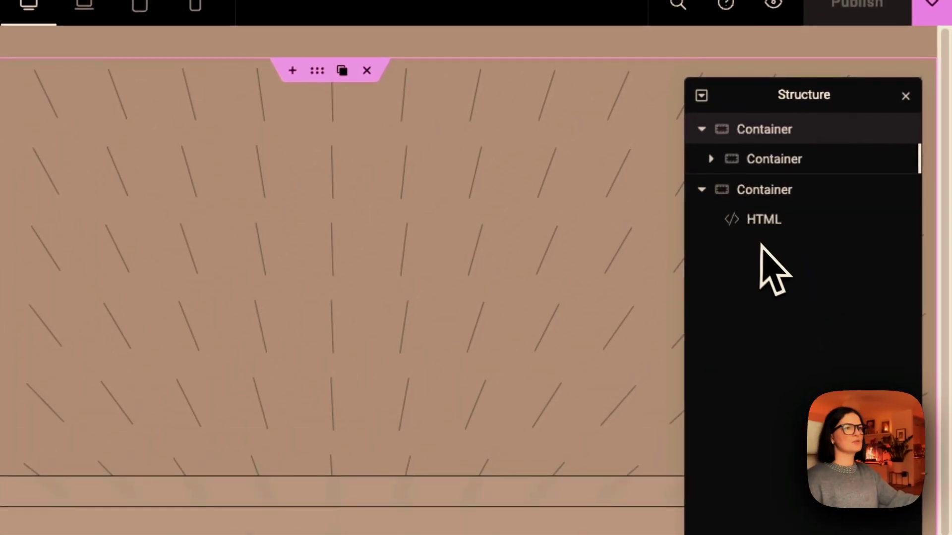
{"action": "left_click", "coordinate": [783, 176]}
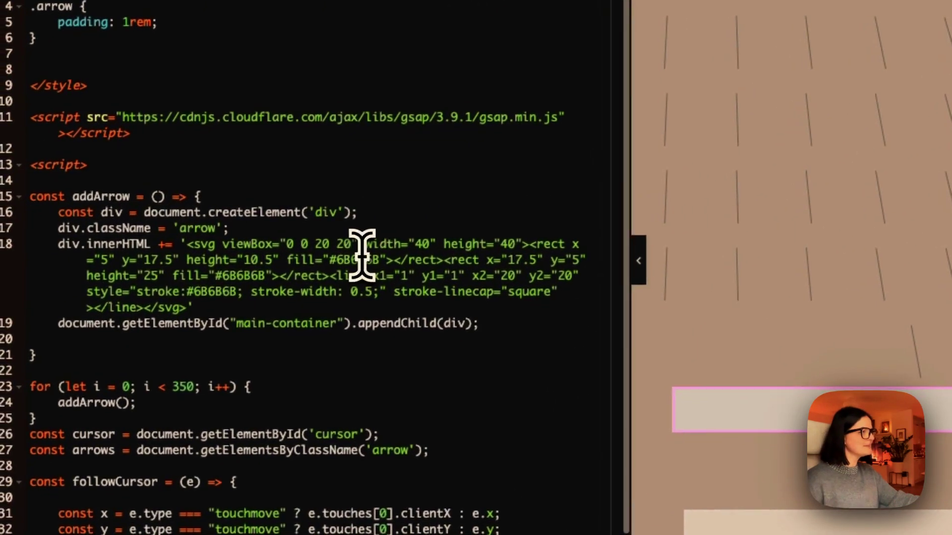
{"action": "scroll", "coordinate": [391, 351], "scroll_direction": "down", "scroll_amount": 5}
{"action": "scroll", "coordinate": [392, 351], "scroll_direction": "up", "scroll_amount": 5}
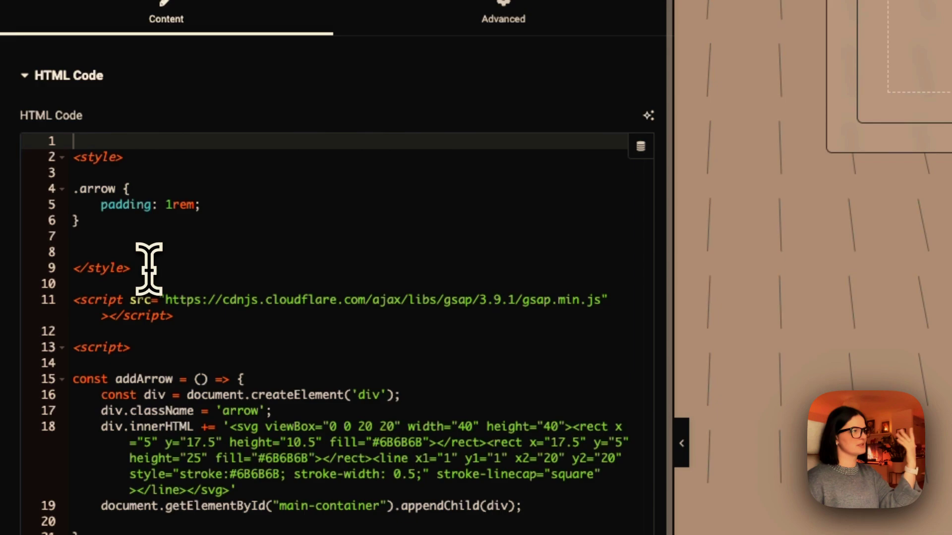
Highlight the .arrow padding rule and expand the widget's Advanced Custom CSS section.
{"action": "left_click_drag", "start_coordinate": [74, 188], "coordinate": [106, 218]}
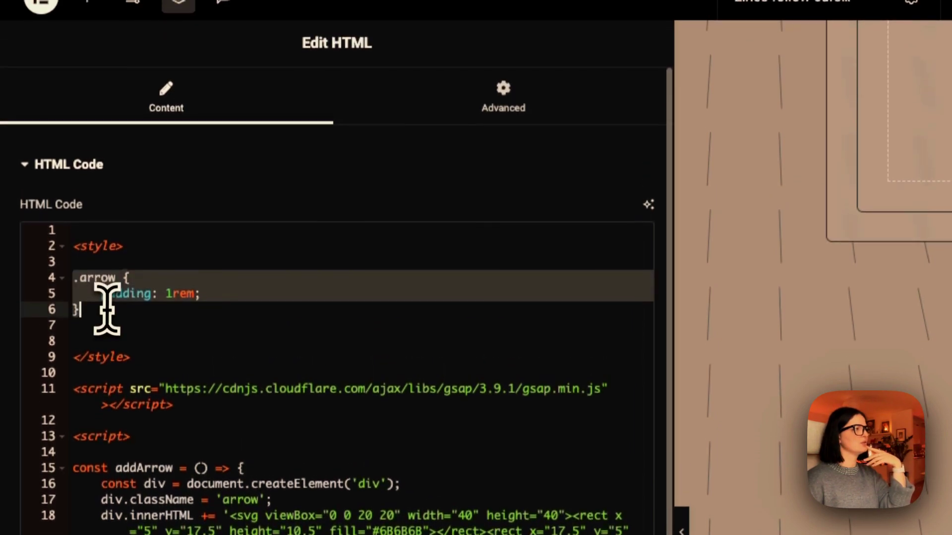
{"action": "left_click", "coordinate": [458, 122]}
{"action": "left_click", "coordinate": [181, 474]}
{"action": "scroll", "coordinate": [118, 476], "scroll_direction": "down", "scroll_amount": 4}
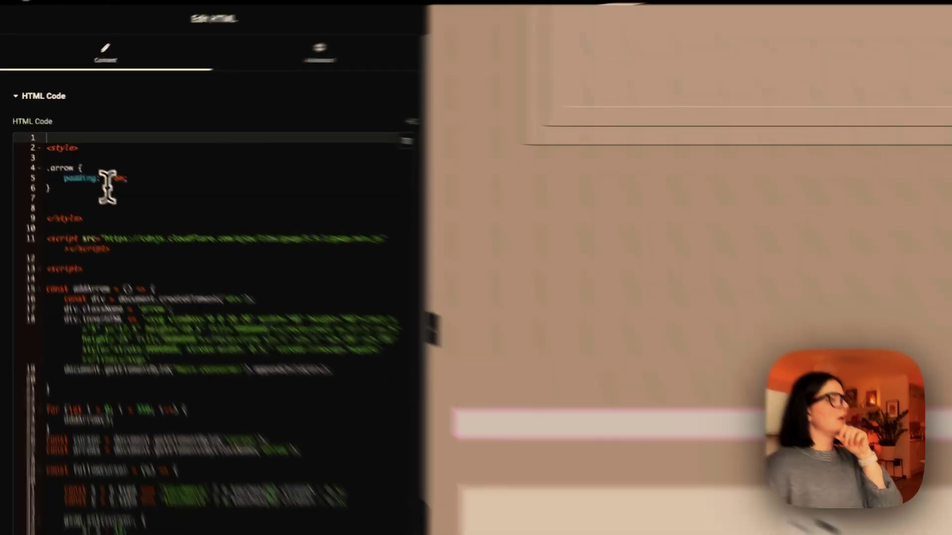
Try the .arrow padding on line 5 at 2rem, then at .5rem.
{"action": "left_click", "coordinate": [86, 160]}
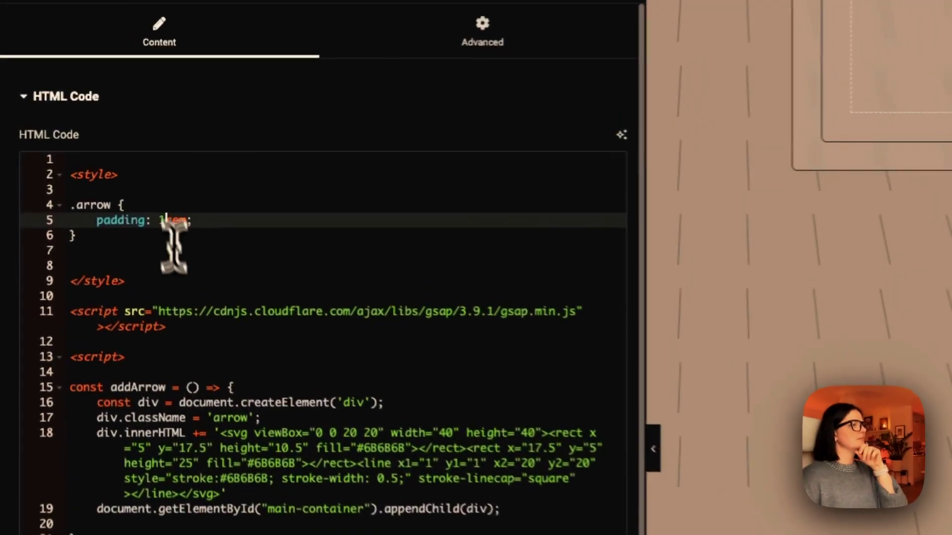
{"action": "key", "text": "BackSpace"}
{"action": "type", "text": "2"}
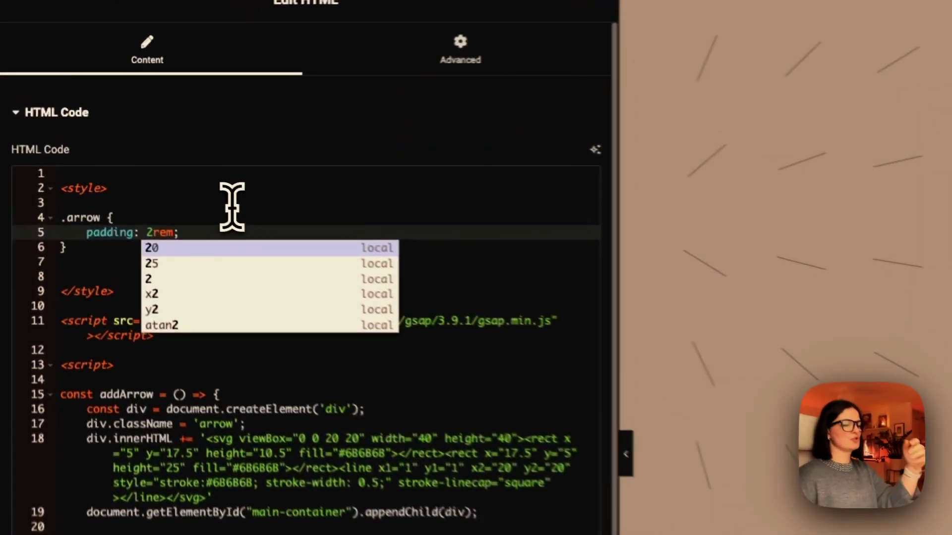
{"action": "key", "text": "BackSpace"}
{"action": "type", "text": "."}
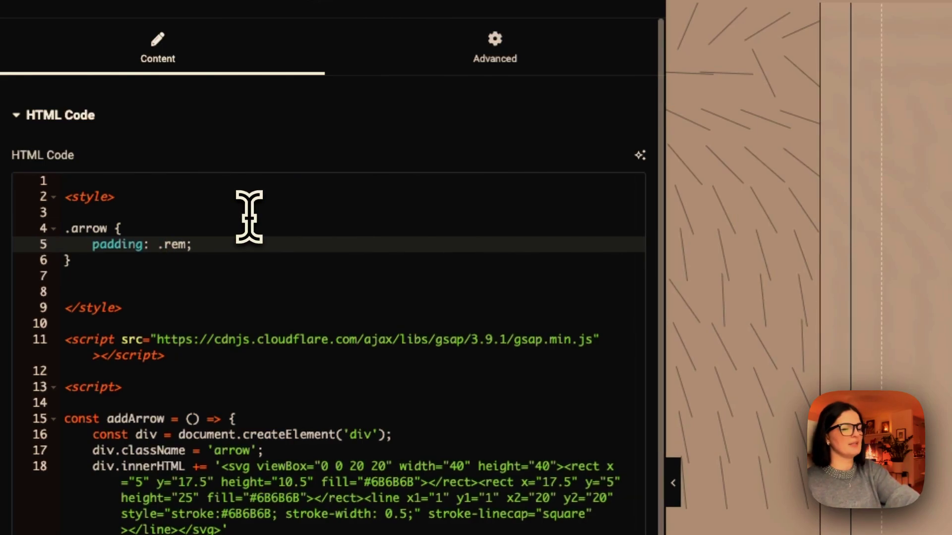
{"action": "type", "text": "2"}
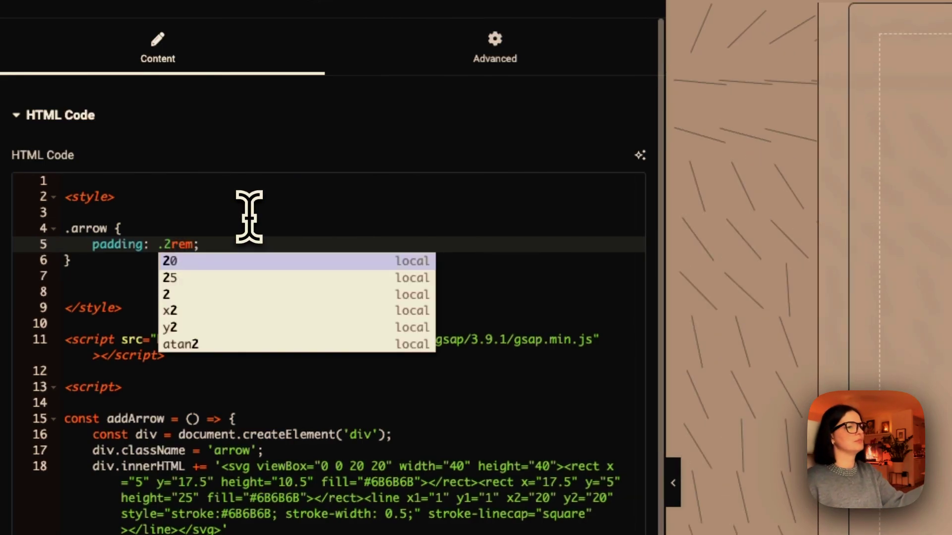
{"action": "key", "text": "BackSpace"}
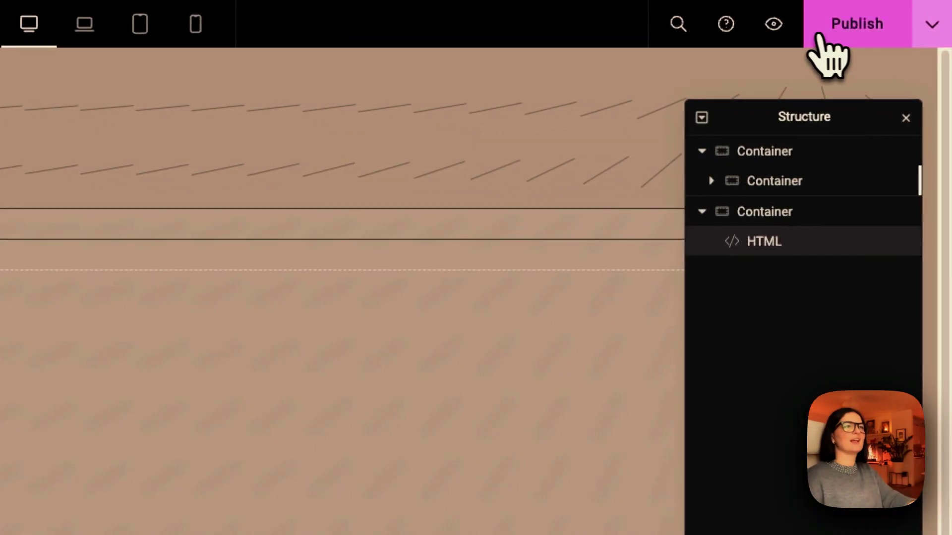
Publish the page, restore the padding to 1rem, and preview the result.
{"action": "left_click", "coordinate": [797, 25]}
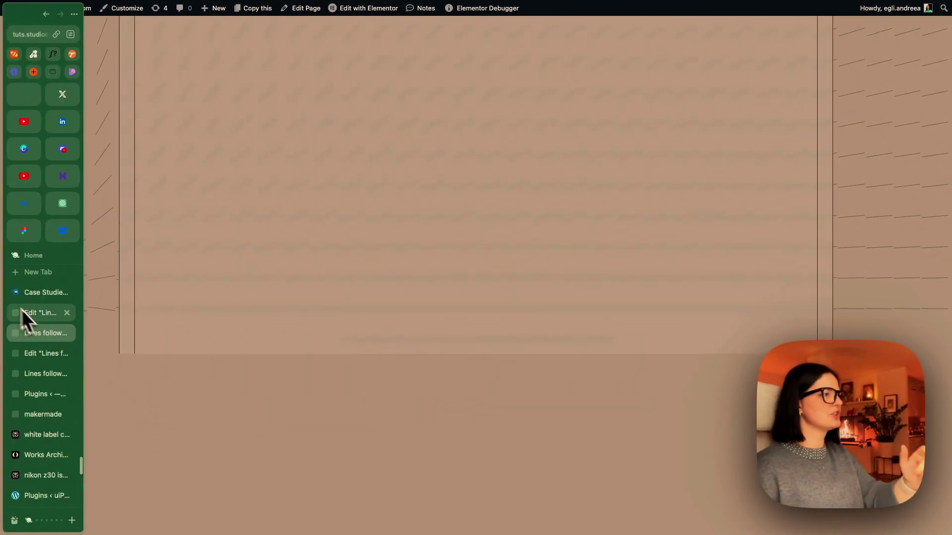
{"action": "left_click", "coordinate": [23, 320]}
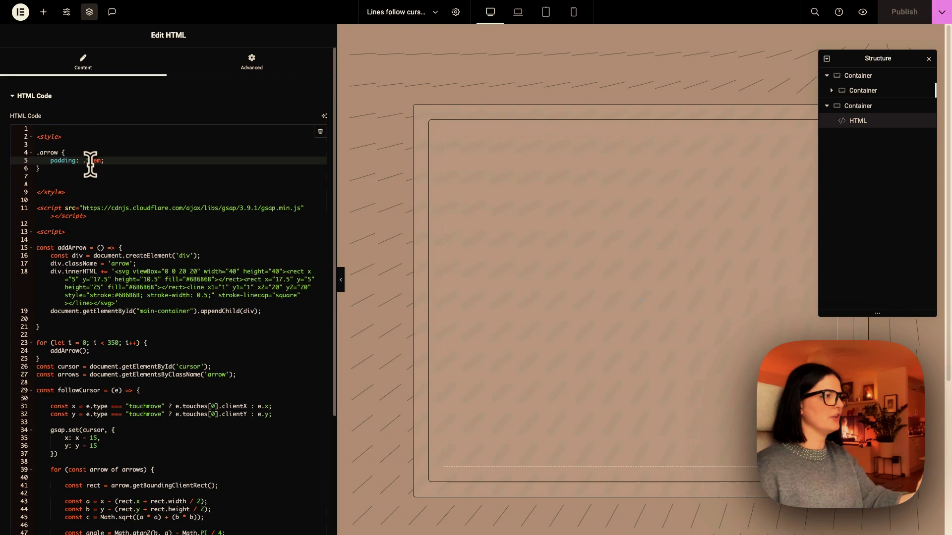
{"action": "type", "text": "1"}
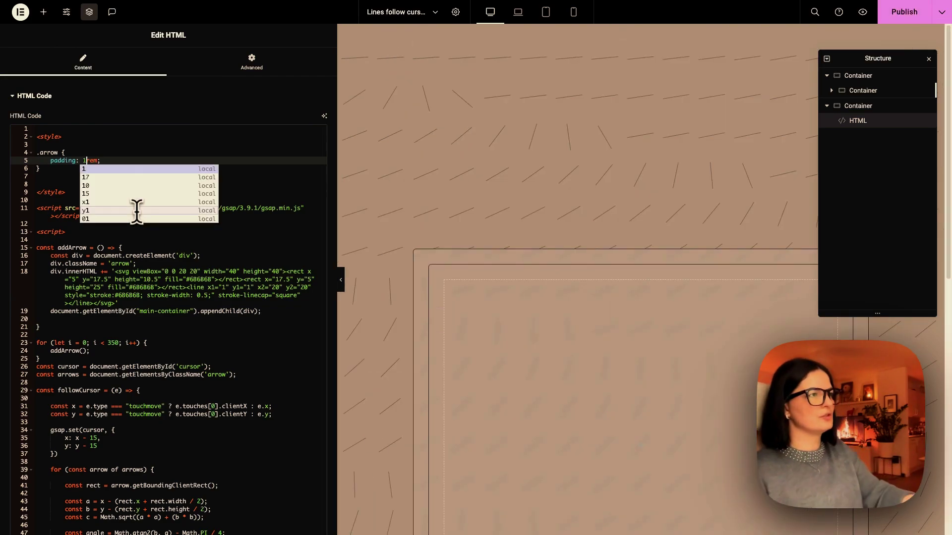
{"action": "left_click", "coordinate": [865, 14]}
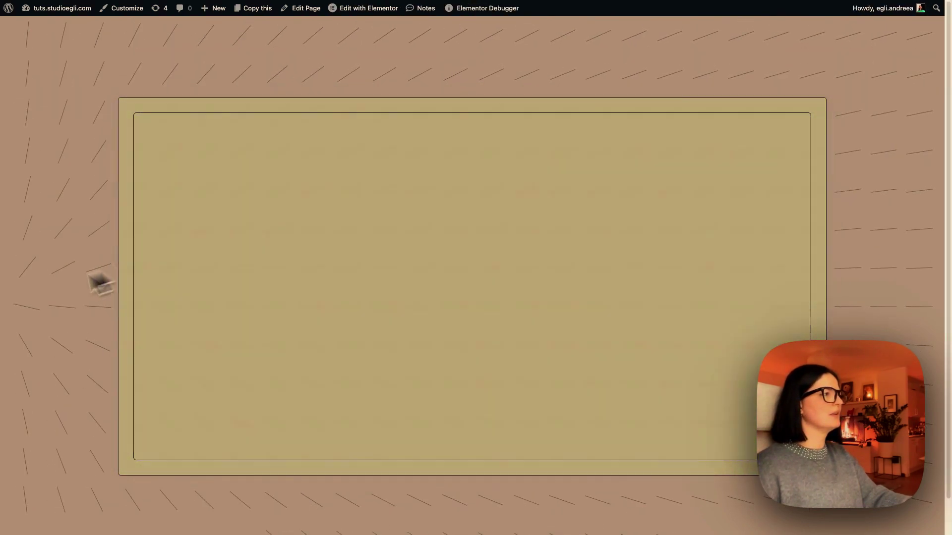
{"action": "mouse_move", "coordinate": [1, 307]}
{"action": "left_click", "coordinate": [28, 315]}
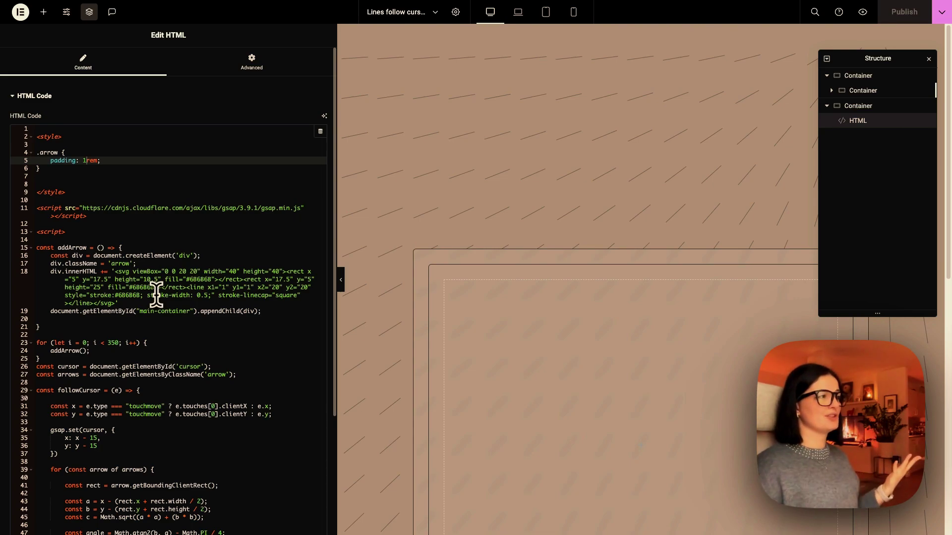
Raise the loop bound on line 23 so it creates 1050 arrows instead of 350.
{"action": "left_click", "coordinate": [96, 344]}
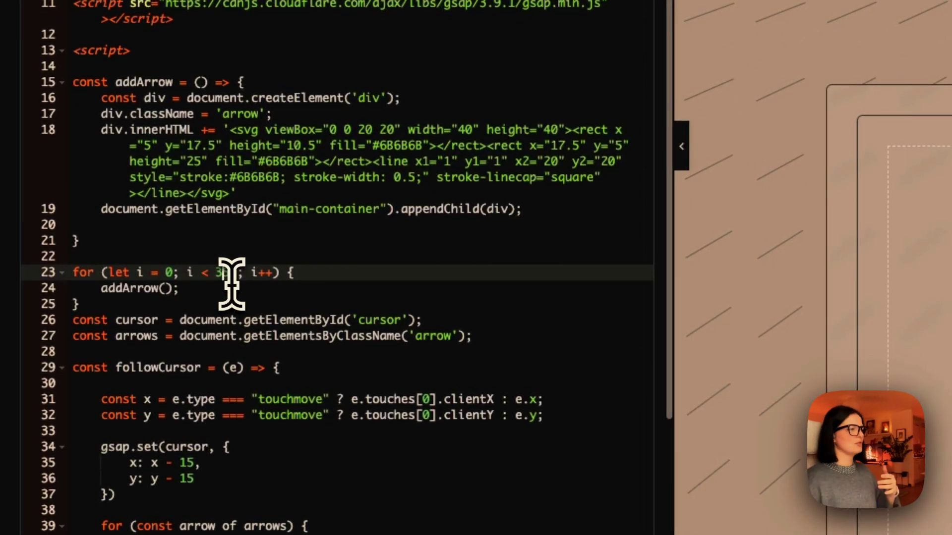
{"action": "key", "text": "Delete"}
{"action": "key", "text": "Delete"}
{"action": "type", "text": "100"}
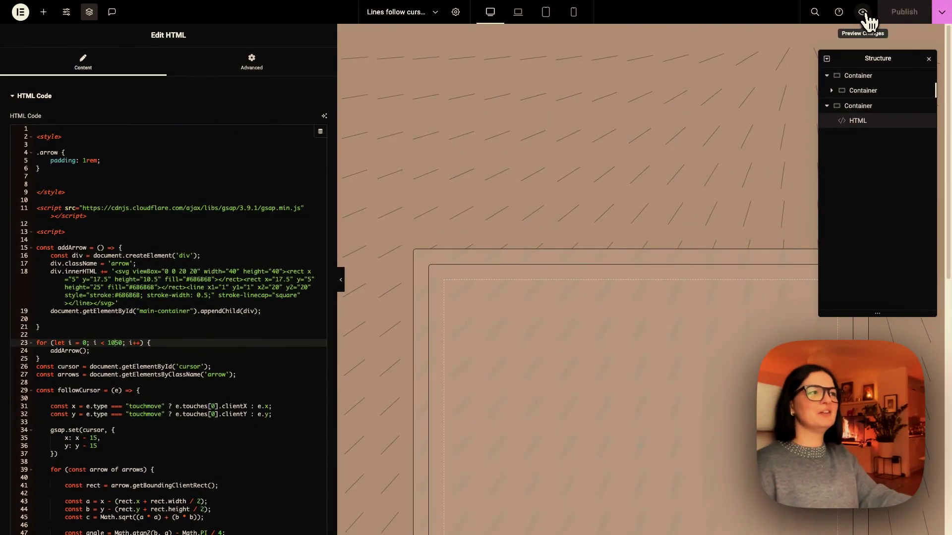
Preview the page and scroll through the denser line grid surrounding the framed box.
{"action": "left_click", "coordinate": [857, 12]}
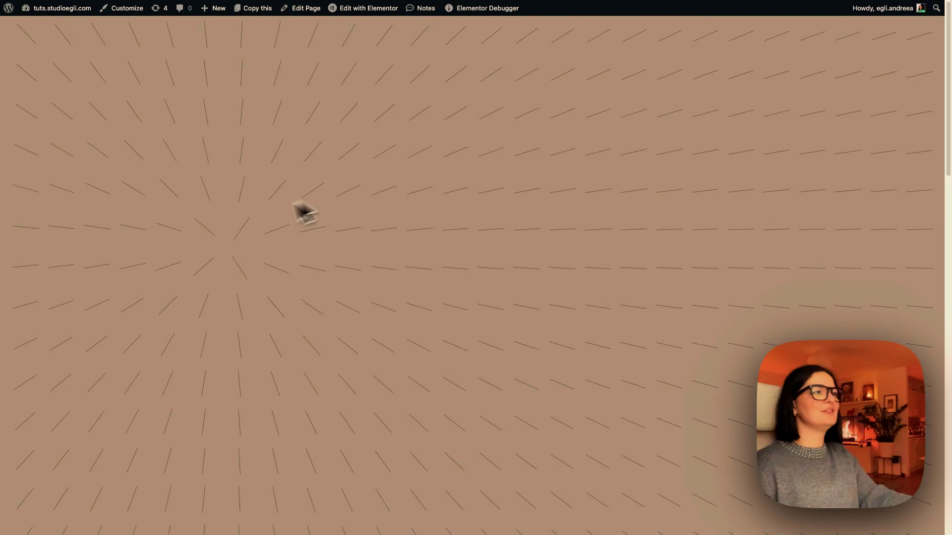
{"action": "scroll", "coordinate": [728, 407], "scroll_direction": "down", "scroll_amount": 10}
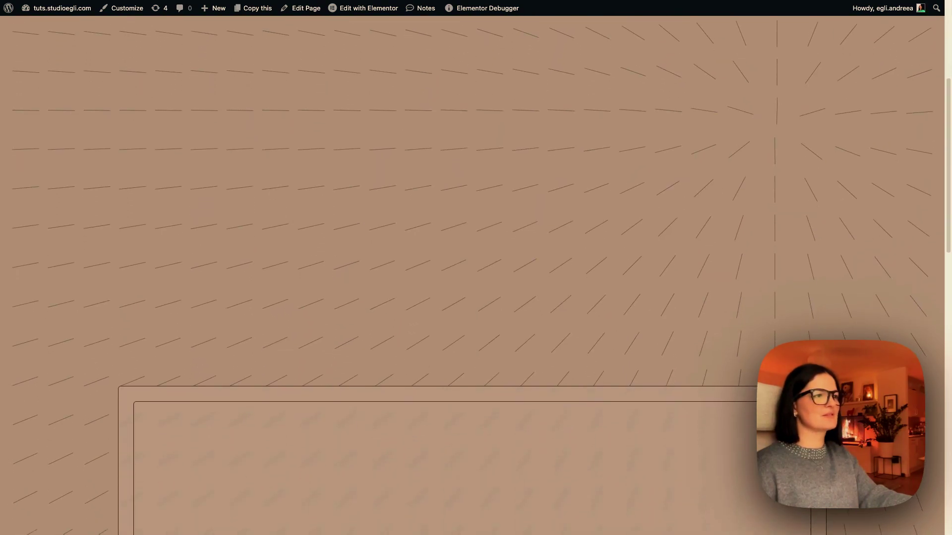
{"action": "scroll", "coordinate": [489, 344], "scroll_direction": "down", "scroll_amount": 6}
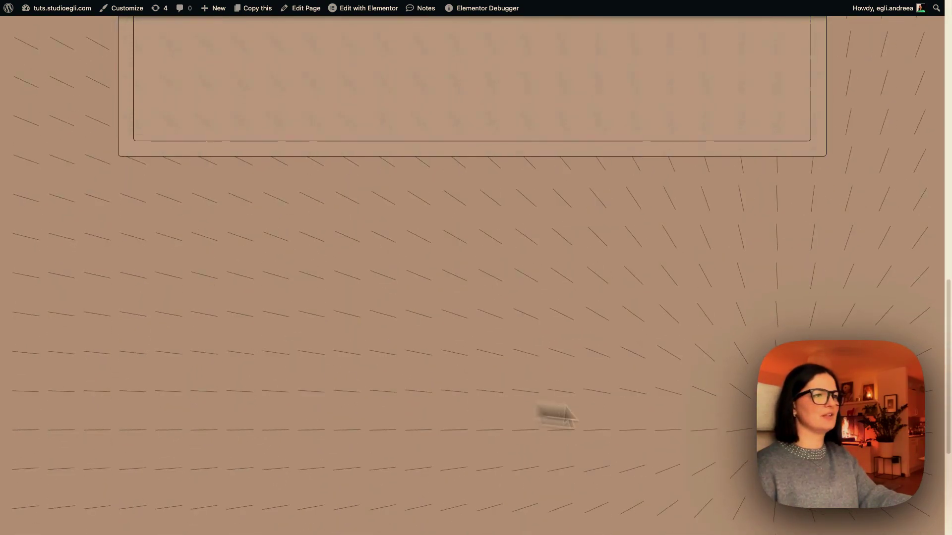
{"action": "scroll", "coordinate": [476, 278], "scroll_direction": "down", "scroll_amount": 3}
{"action": "scroll", "coordinate": [476, 278], "scroll_direction": "up", "scroll_amount": 15}
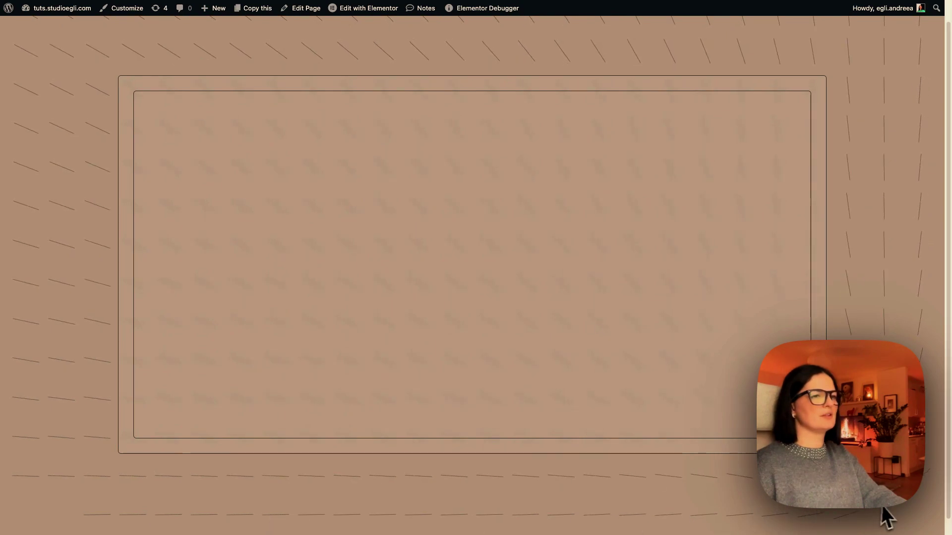
Back in the editor, change the line-23 loop count from 360 to 364 and publish.
{"action": "mouse_move", "coordinate": [4, 400]}
{"action": "left_click", "coordinate": [34, 317]}
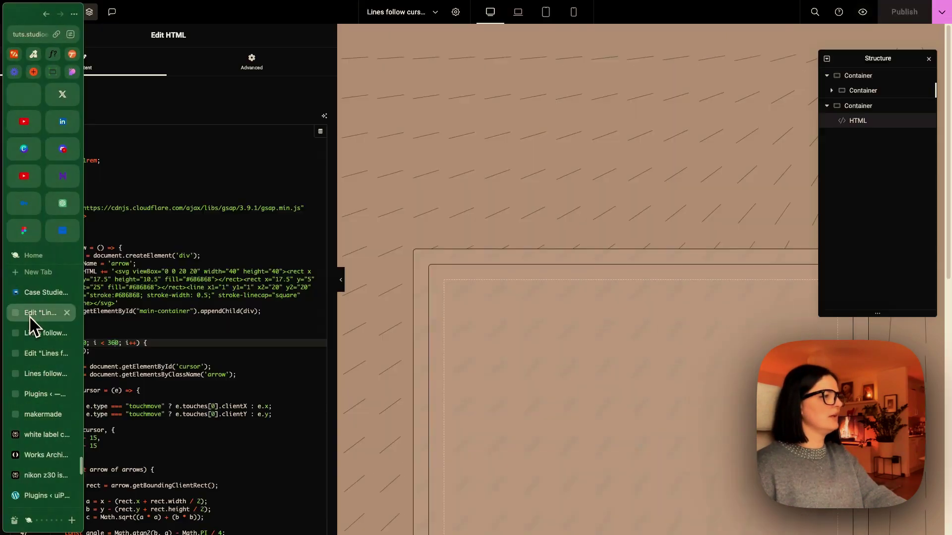
{"action": "left_click", "coordinate": [119, 343]}
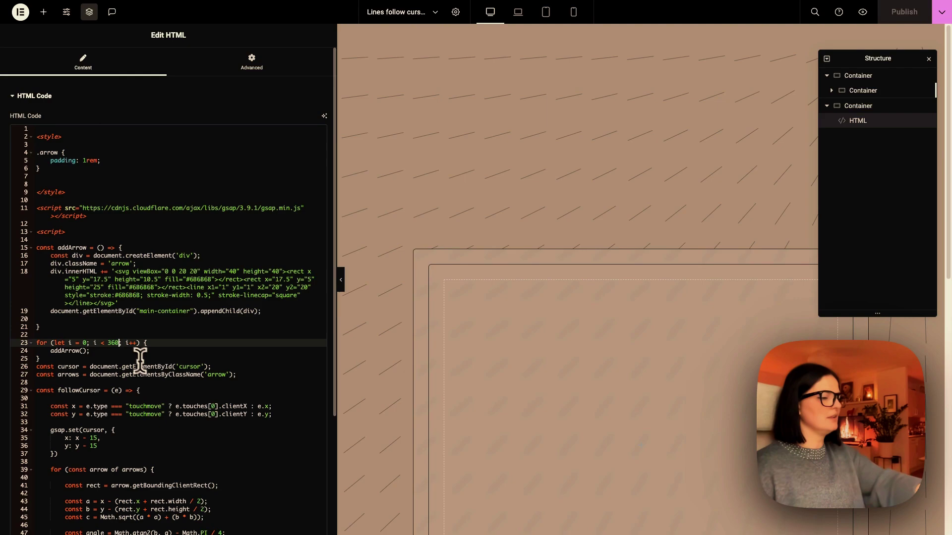
{"action": "key", "text": "BackSpace"}
{"action": "type", "text": "4"}
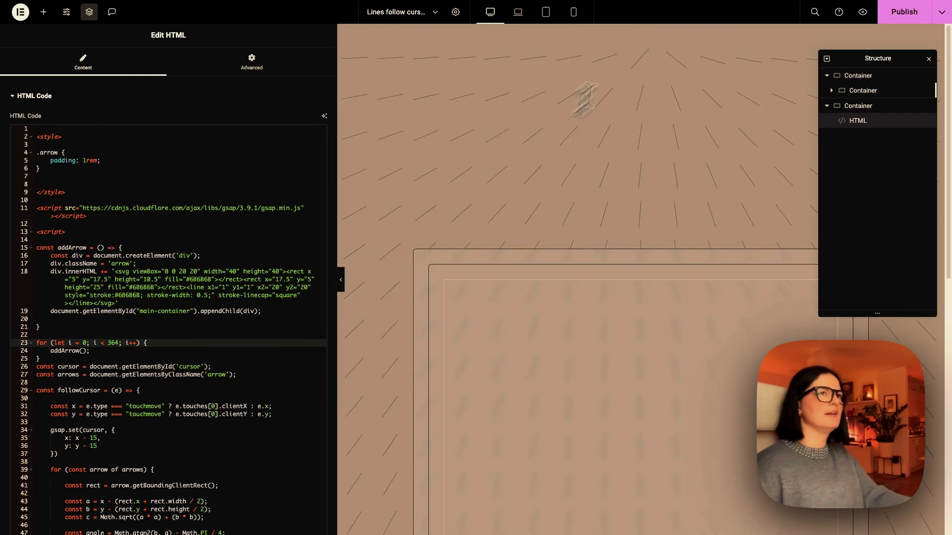
{"action": "left_click", "coordinate": [912, 18]}
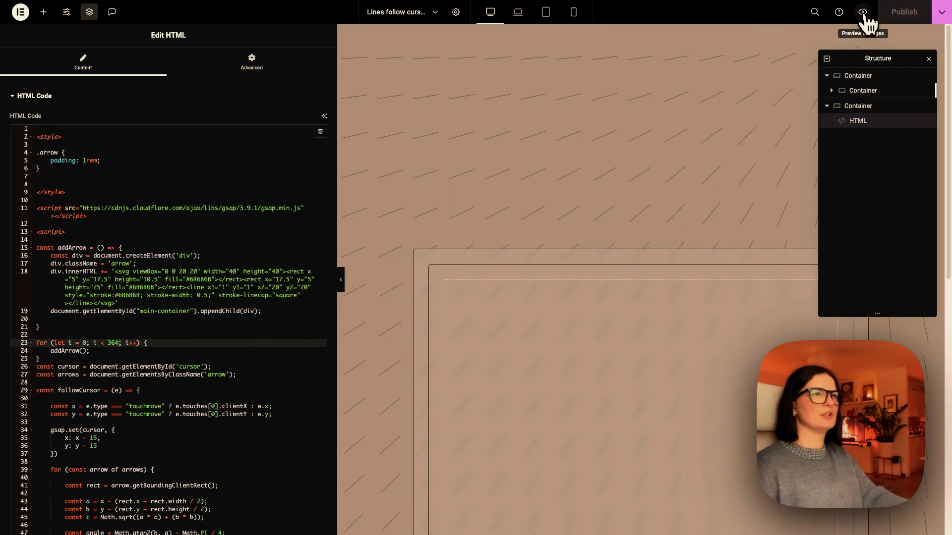
Check the full 364-line grid on the live page.
{"action": "key", "text": "ctrl+Tab"}
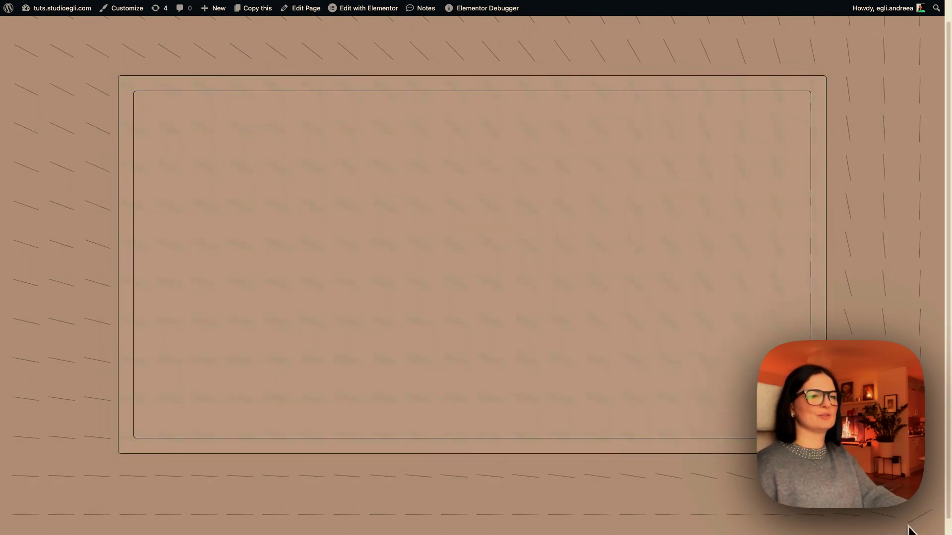
{"action": "mouse_move", "coordinate": [25, 206]}
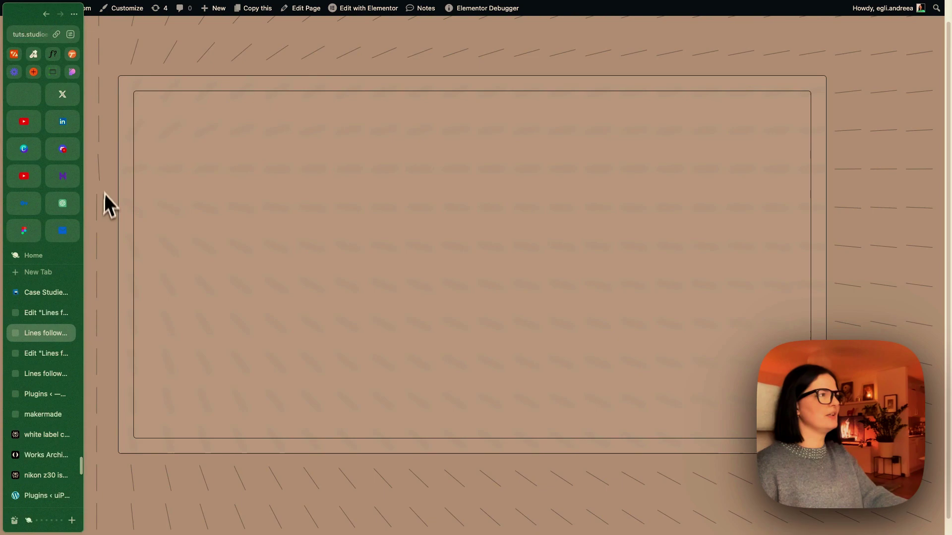
{"action": "scroll", "coordinate": [73, 178], "scroll_direction": "up", "scroll_amount": 1}
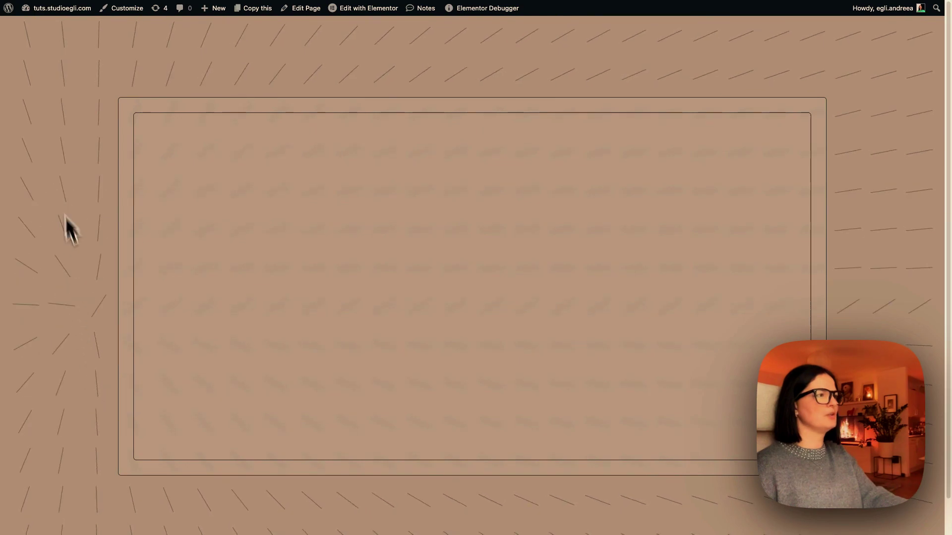
{"action": "scroll", "coordinate": [74, 288], "scroll_direction": "down", "scroll_amount": 1}
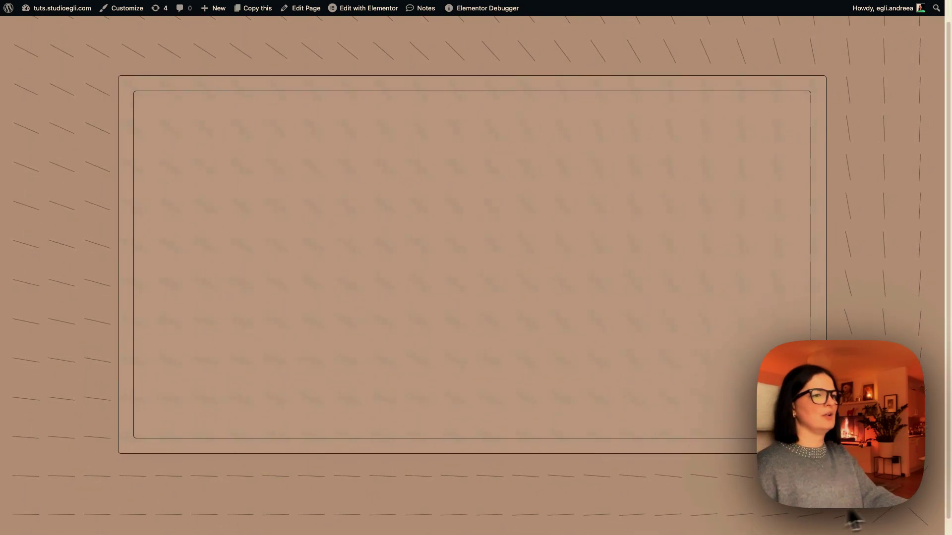
In the editor, replace the first rectangle's #6B6B6B fill on line 18 with fffff.
{"action": "mouse_move", "coordinate": [2, 401]}
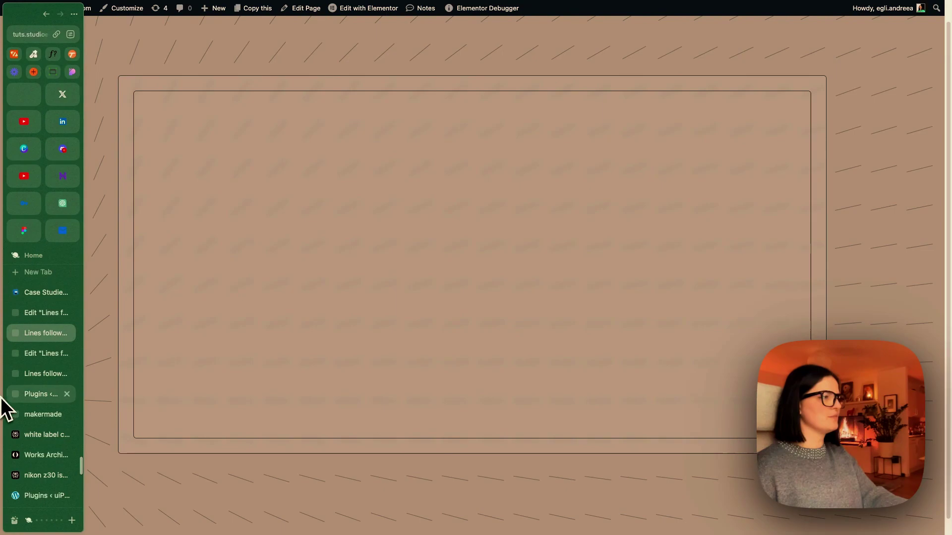
{"action": "left_click", "coordinate": [41, 320]}
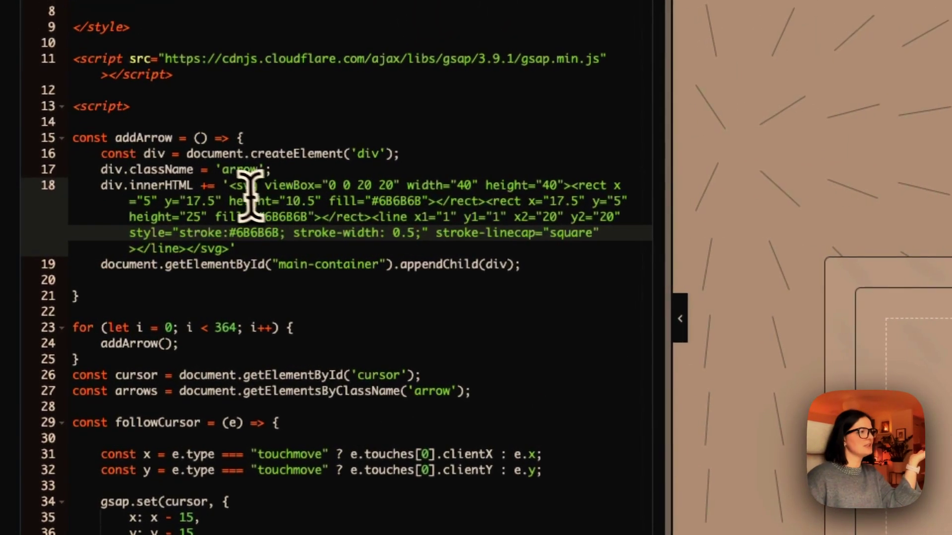
{"action": "left_click_drag", "start_coordinate": [114, 271], "coordinate": [186, 287]}
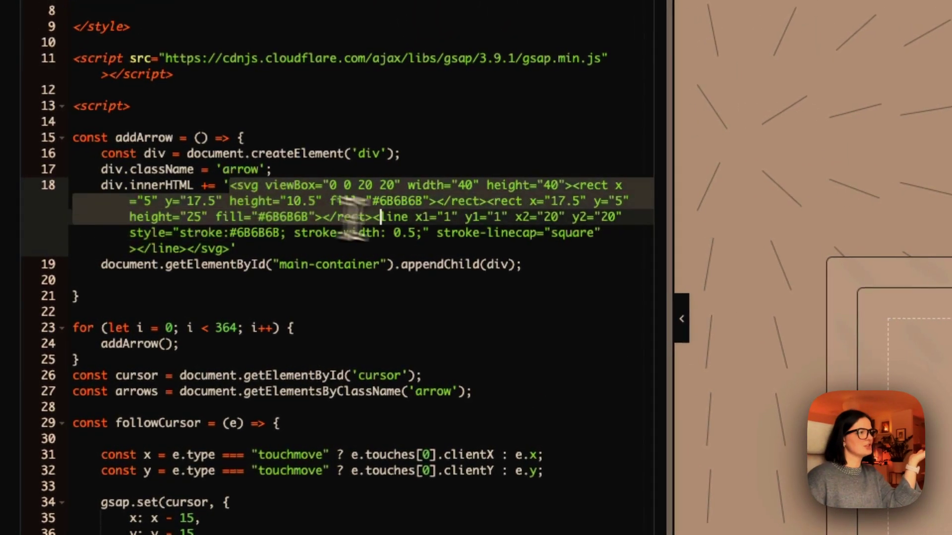
{"action": "left_click_drag", "start_coordinate": [354, 225], "coordinate": [246, 242]}
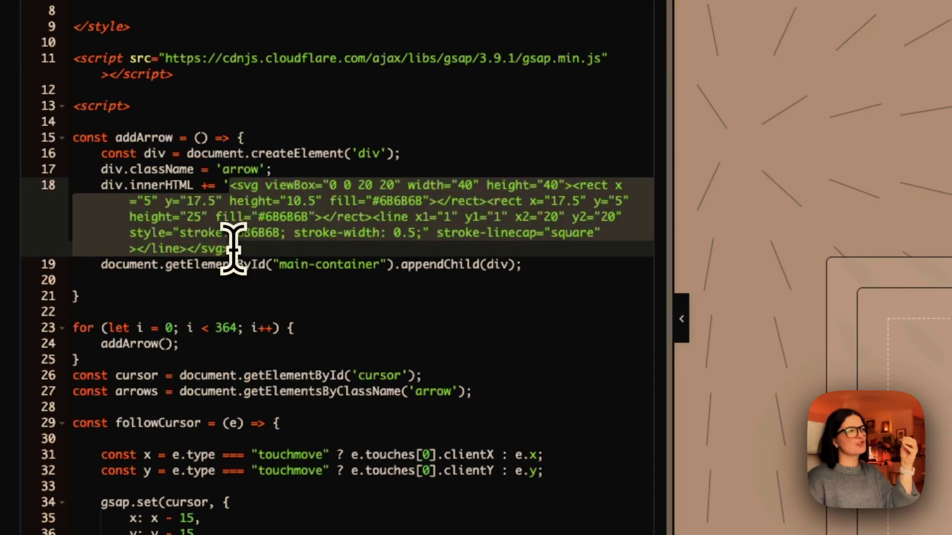
{"action": "left_click", "coordinate": [373, 233]}
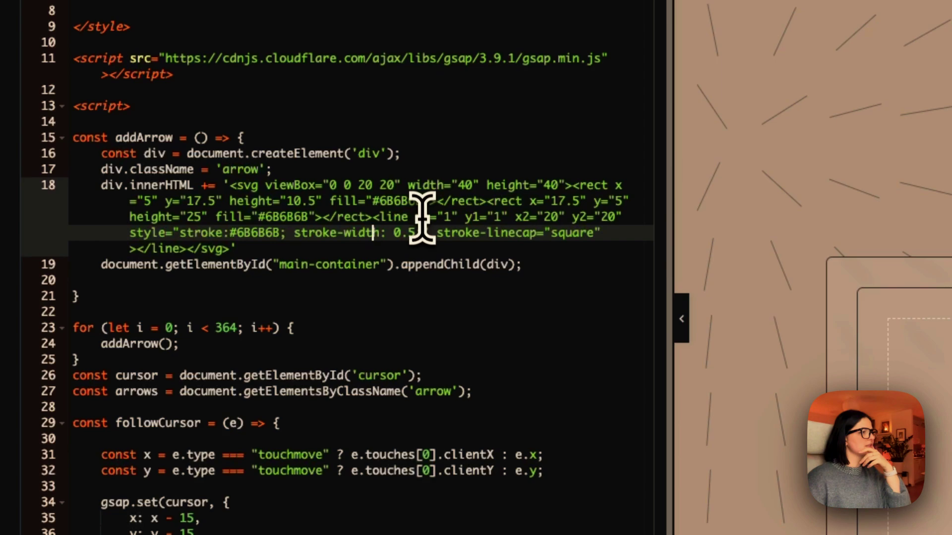
{"action": "left_click", "coordinate": [383, 202]}
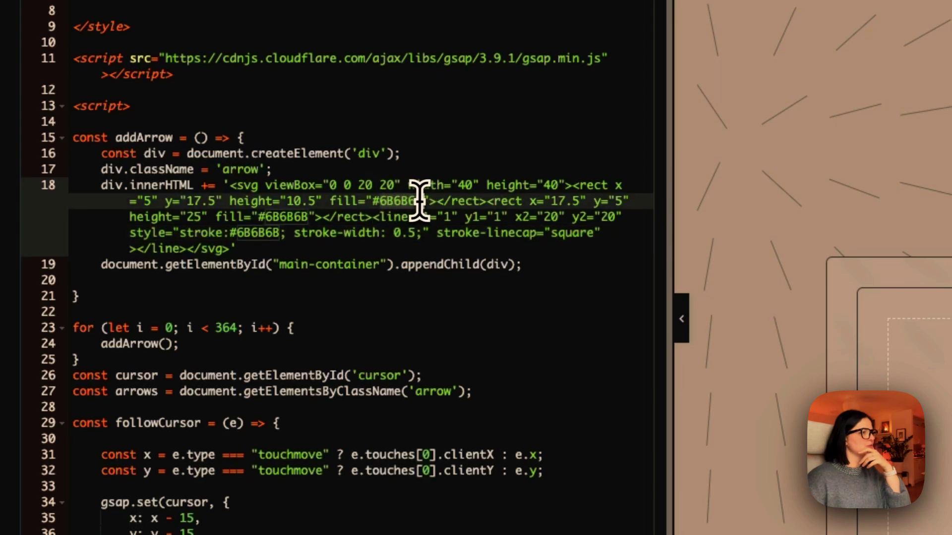
{"action": "type", "text": "fffff"}
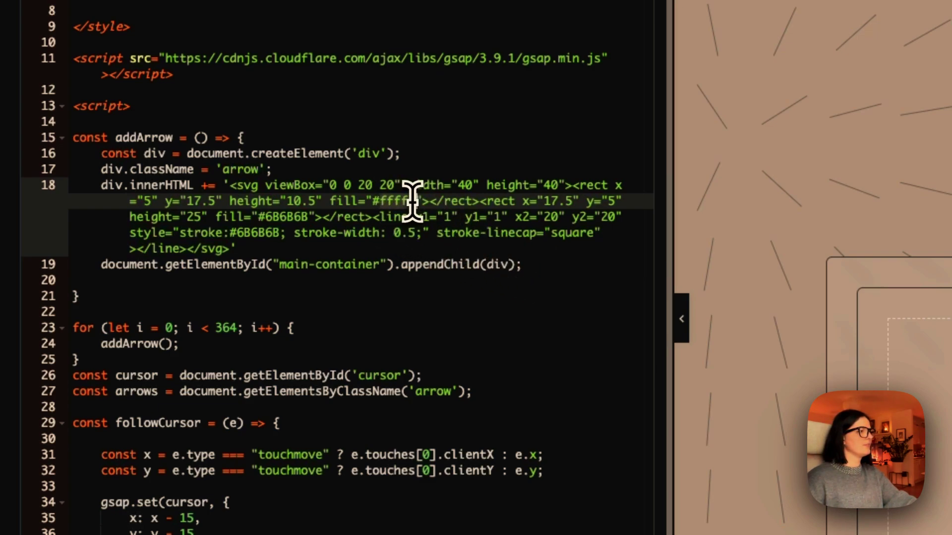
Set the second rectangle fill and line stroke to #fffff, then publish.
{"action": "left_click", "coordinate": [276, 218]}
{"action": "double_click", "coordinate": [276, 218]}
{"action": "type", "text": "fffff"}
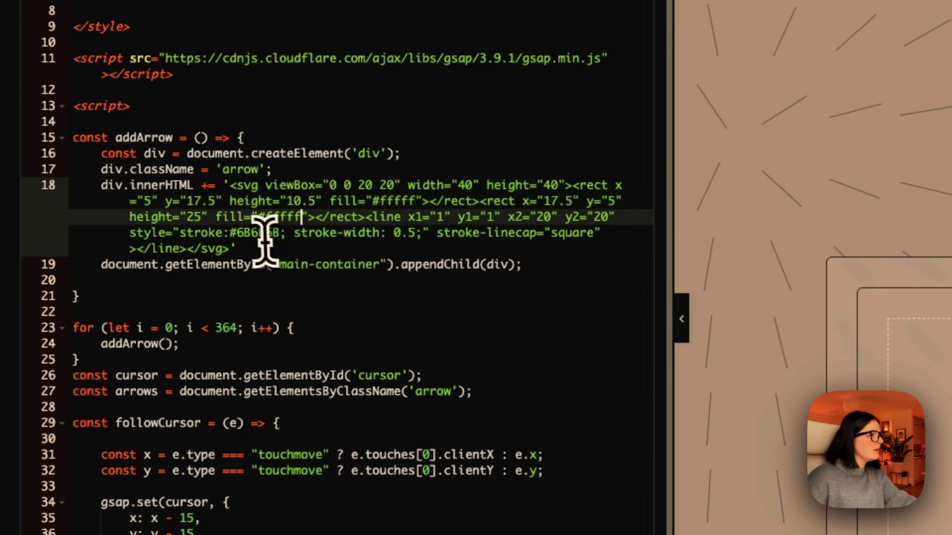
{"action": "double_click", "coordinate": [238, 233]}
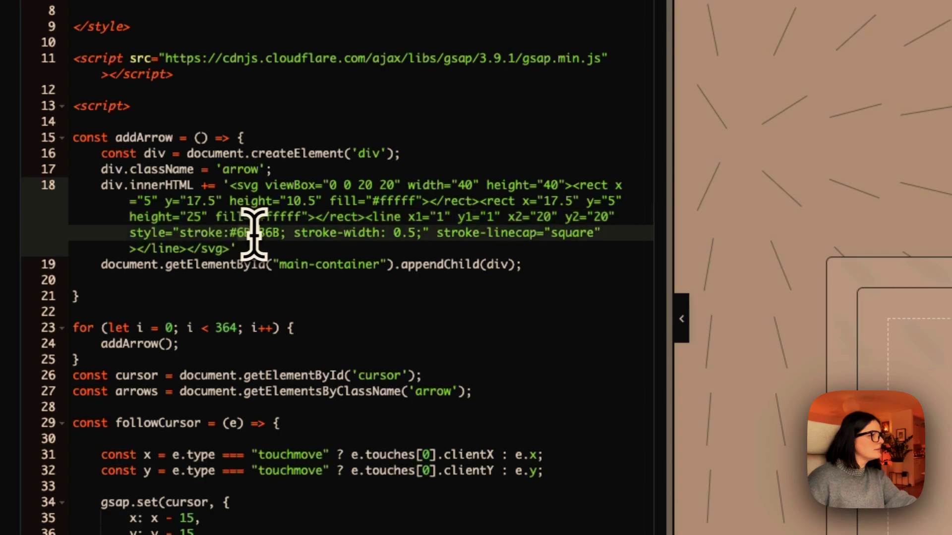
{"action": "type", "text": "fffff"}
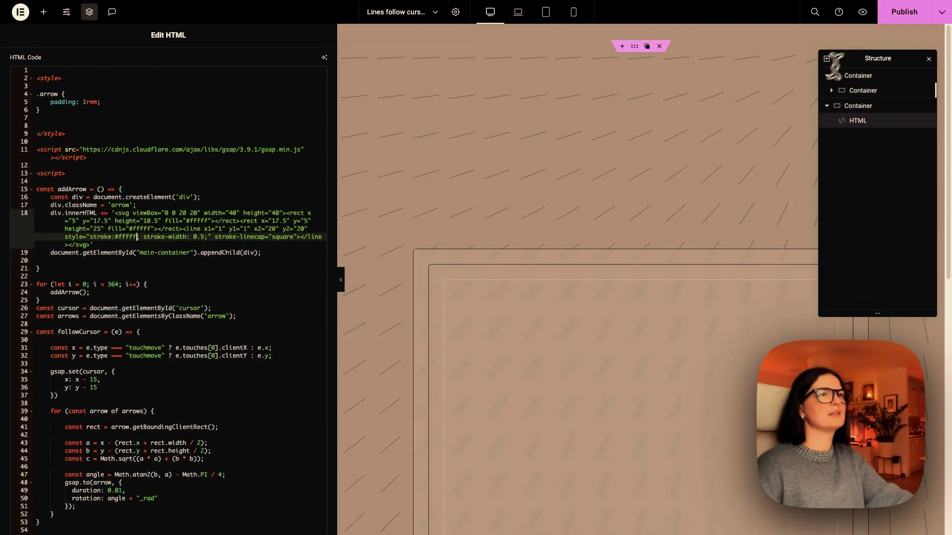
{"action": "left_click", "coordinate": [898, 17]}
Preview the page and reload it to check the white colours.
{"action": "left_click", "coordinate": [861, 16]}
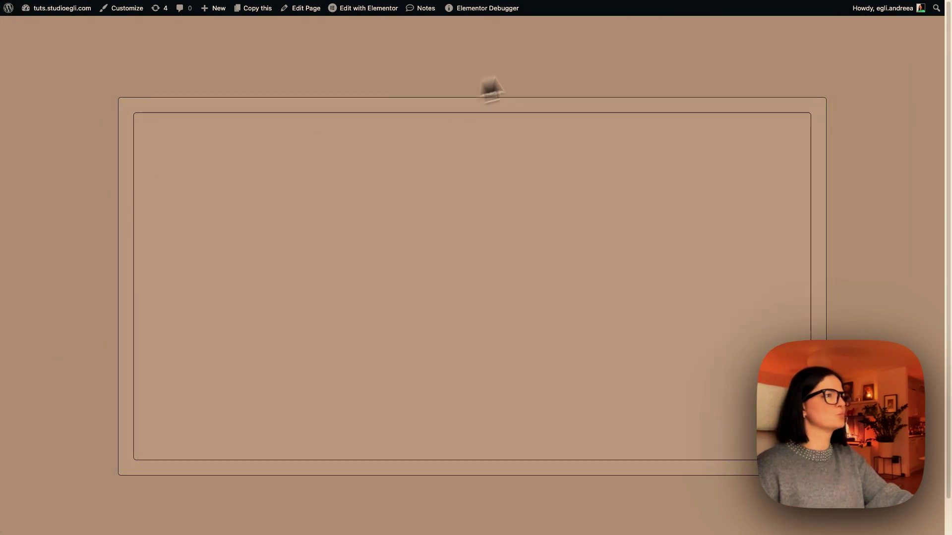
{"action": "right_click", "coordinate": [566, 57]}
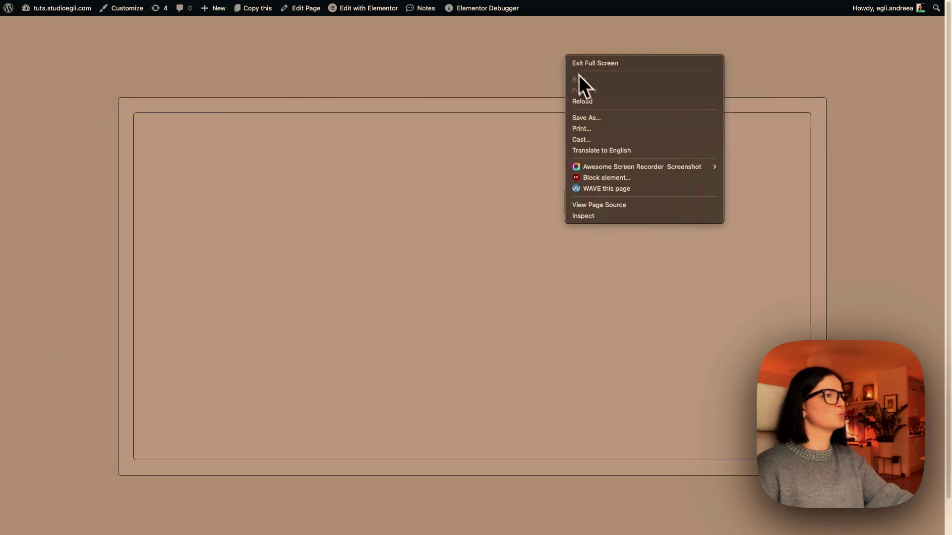
{"action": "left_click", "coordinate": [591, 103]}
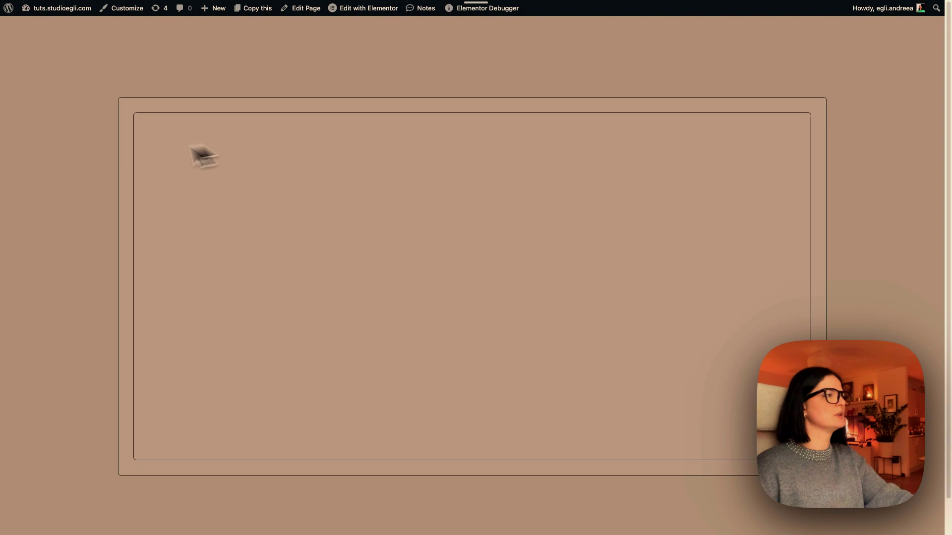
Back in the editor, correct line 18's fills and stroke to six-digit #ffffff.
{"action": "mouse_move", "coordinate": [3, 337]}
{"action": "left_click", "coordinate": [37, 318]}
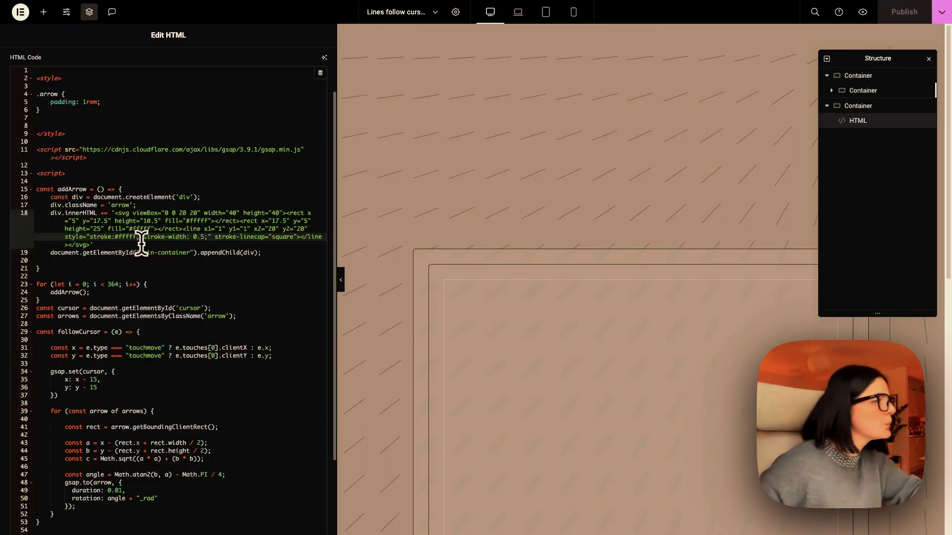
{"action": "left_click", "coordinate": [209, 221]}
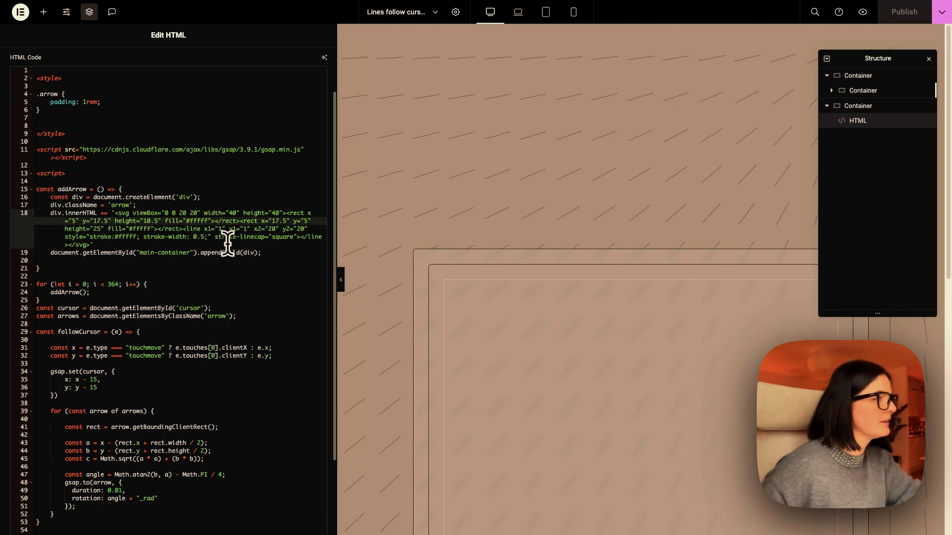
{"action": "type", "text": "f"}
{"action": "left_click", "coordinate": [149, 229]}
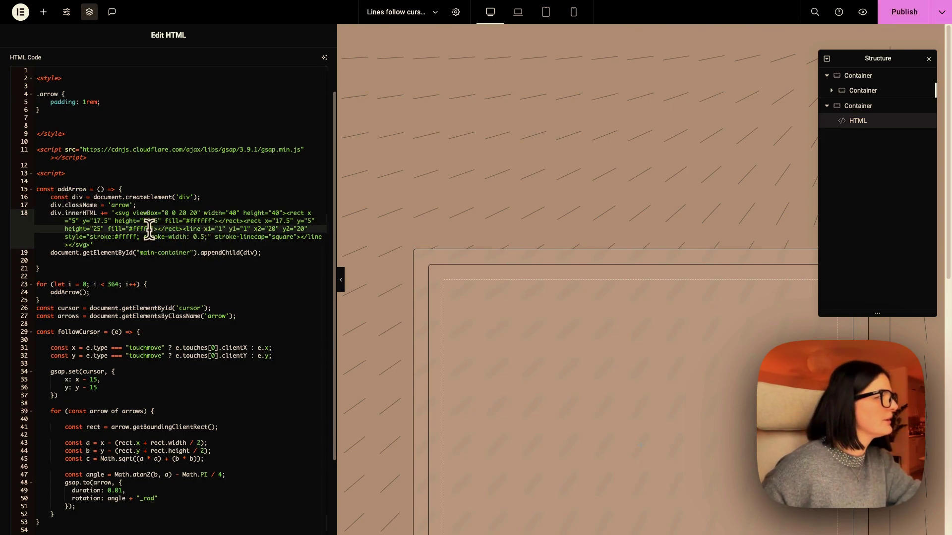
{"action": "left_click", "coordinate": [136, 237]}
{"action": "type", "text": "ff"}
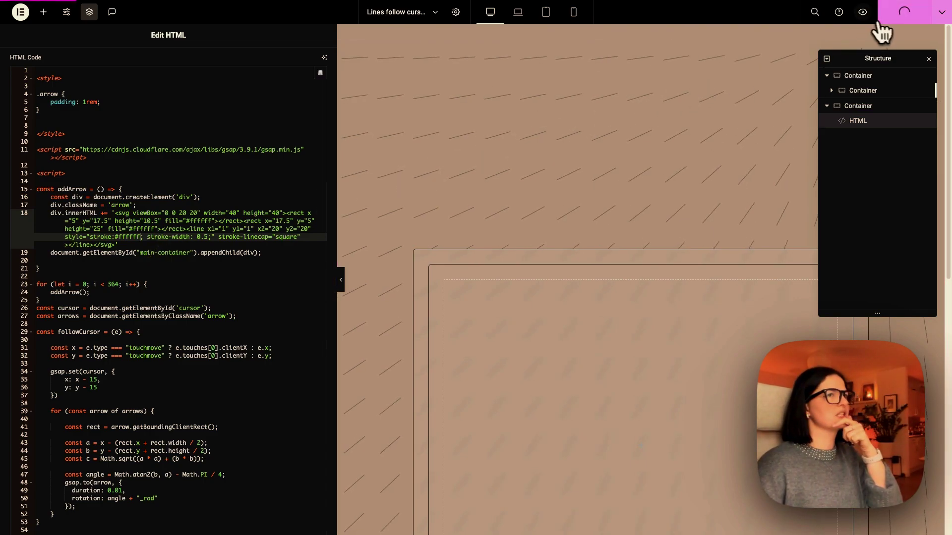
{"action": "left_click", "coordinate": [862, 15]}
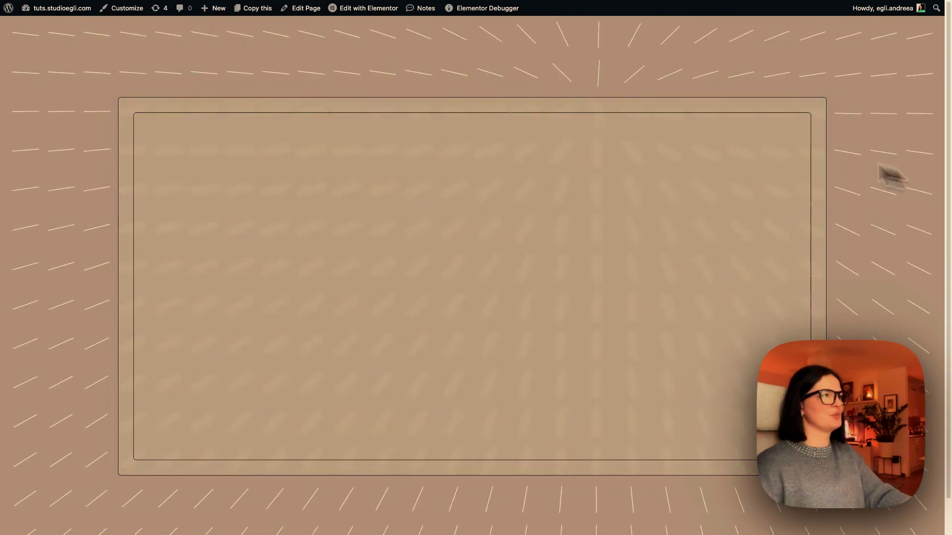
{"action": "mouse_move", "coordinate": [17, 153]}
{"action": "left_click", "coordinate": [46, 320]}
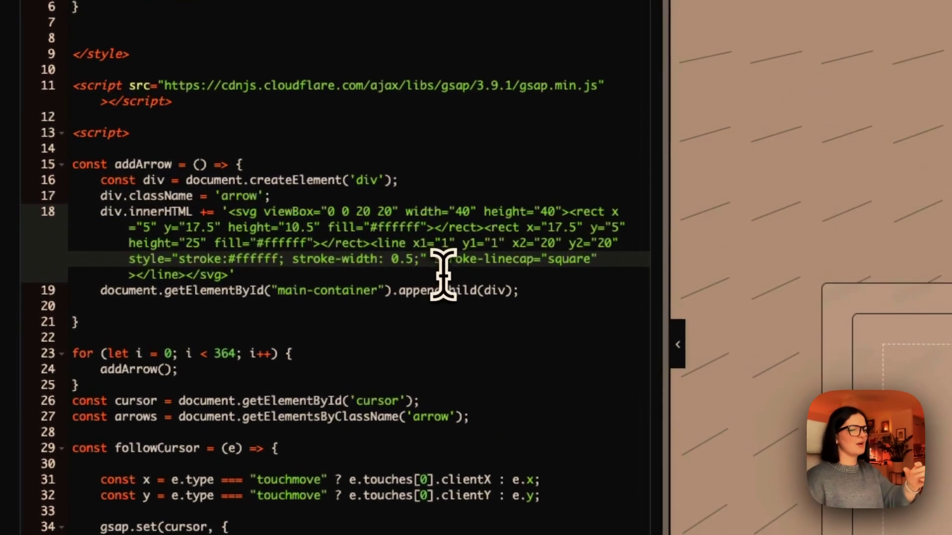
Finish the stroke-width 0.9 edit, publish it, and preview the thicker lines.
{"action": "type", "text": ";"}
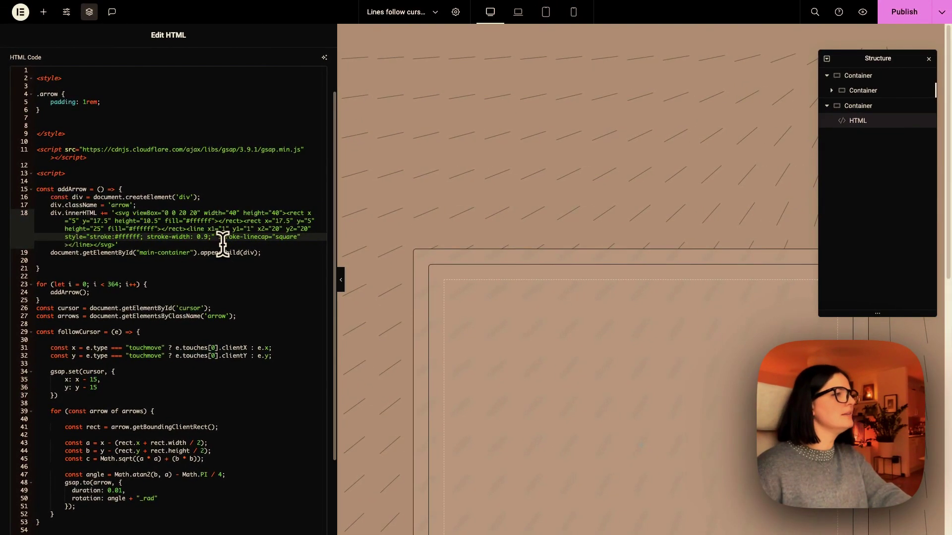
{"action": "left_click", "coordinate": [903, 21]}
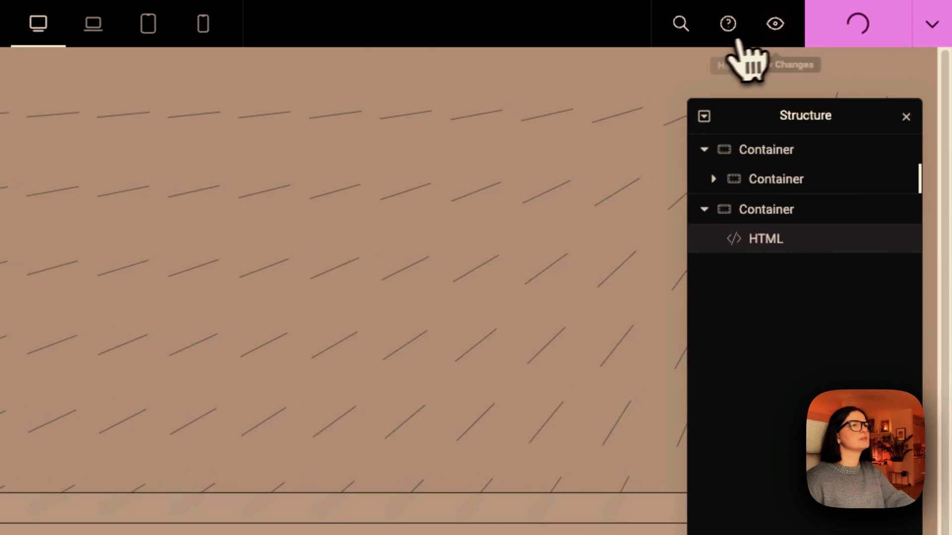
{"action": "left_click", "coordinate": [792, 22]}
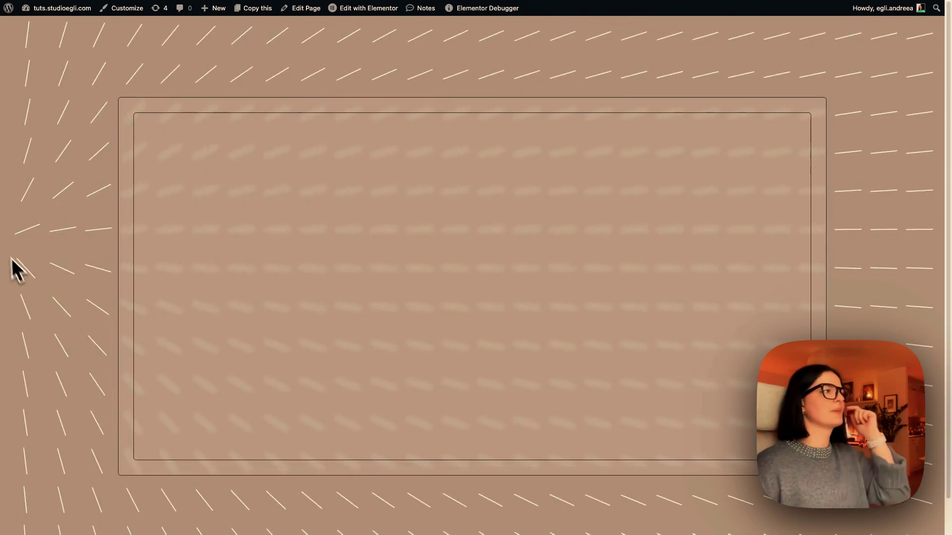
Return to the Edit "Lines follow cursor" editor tab from the live preview.
{"action": "mouse_move", "coordinate": [1, 233]}
{"action": "left_click", "coordinate": [36, 320]}
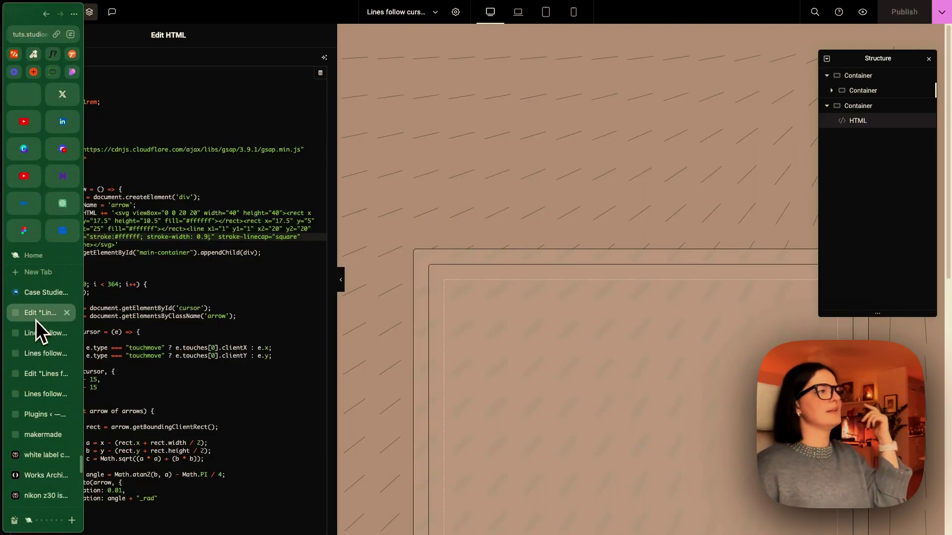